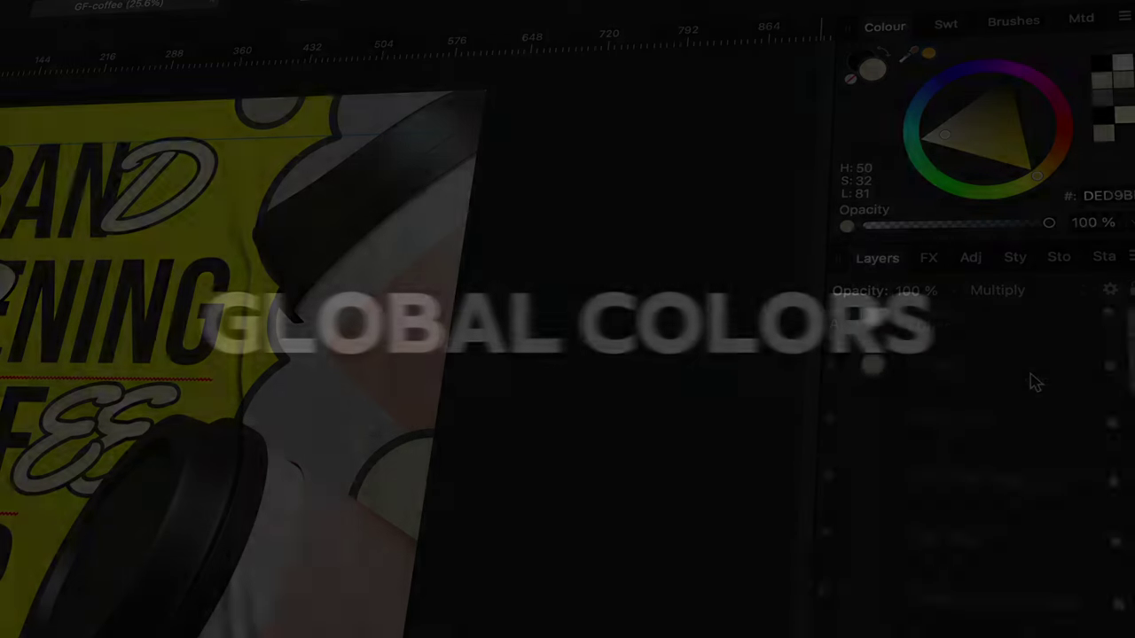
# Step: Recolour the poster's global swatches: Background Color yellow to orange, Text Color to deep red
pyautogui.scroll(-5, 1036, 381)
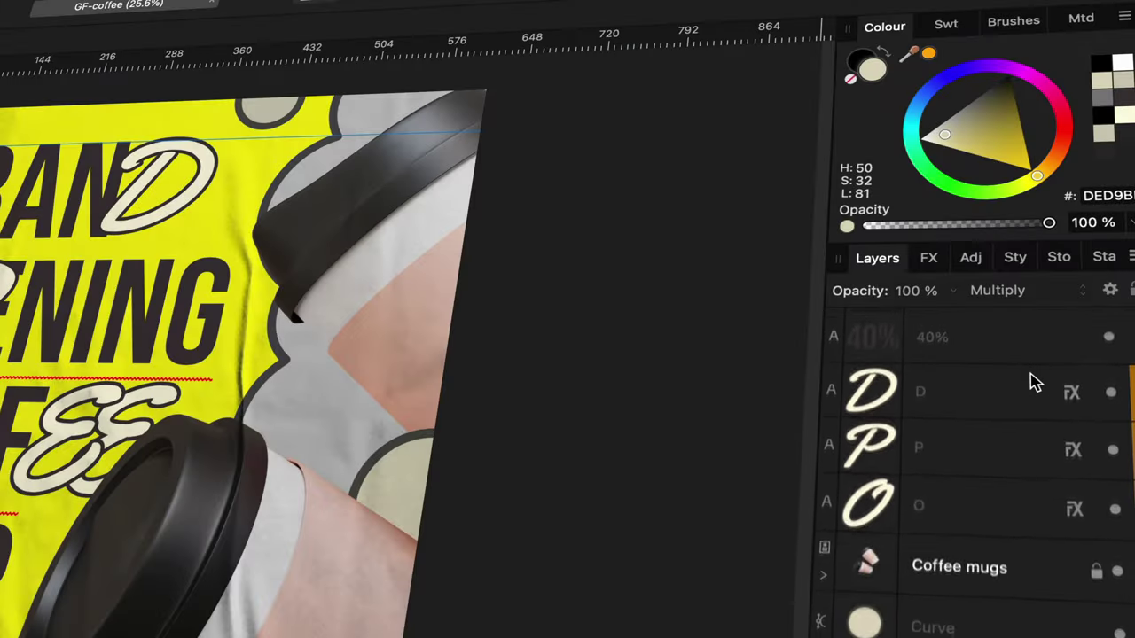
pyautogui.scroll(-10, 1036, 381)
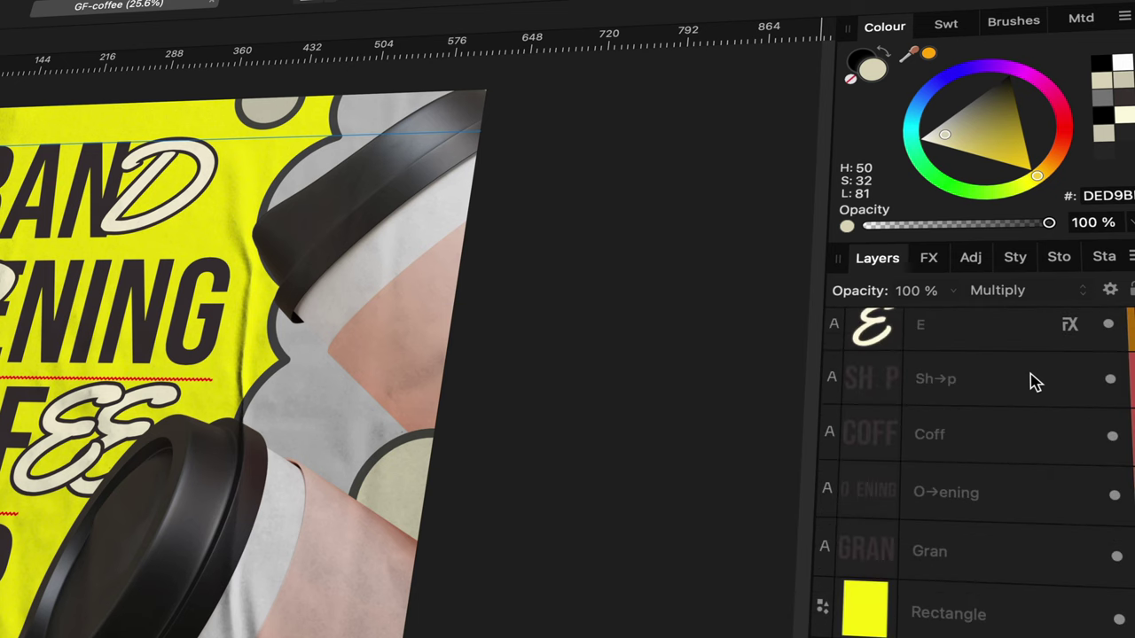
pyautogui.scroll(15, 1036, 382)
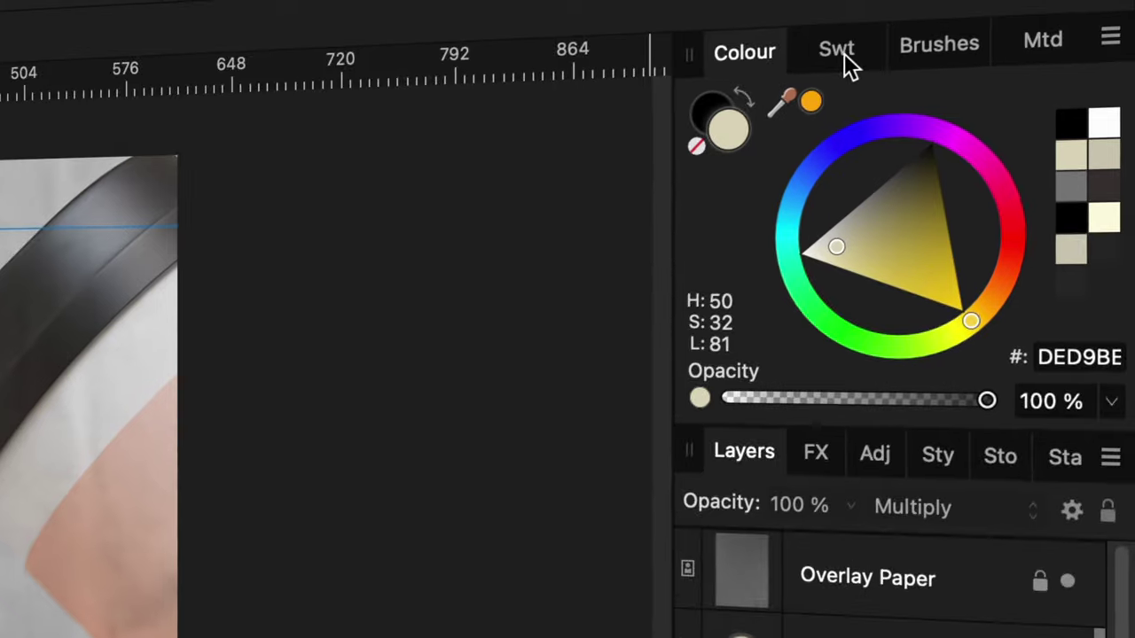
pyautogui.click(946, 25)
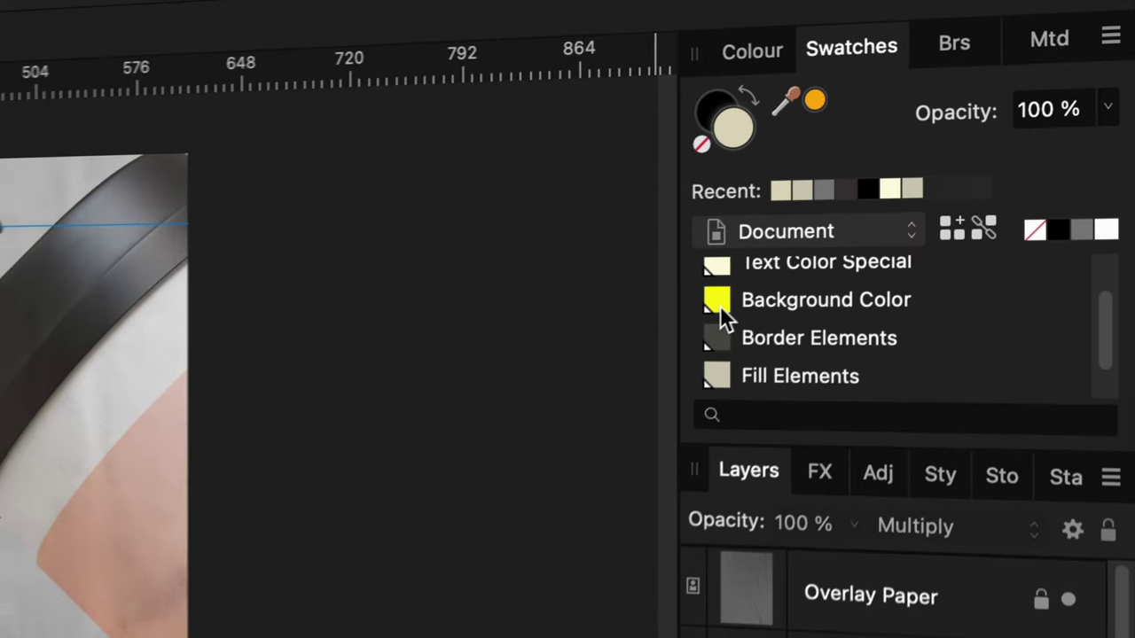
pyautogui.click(716, 304)
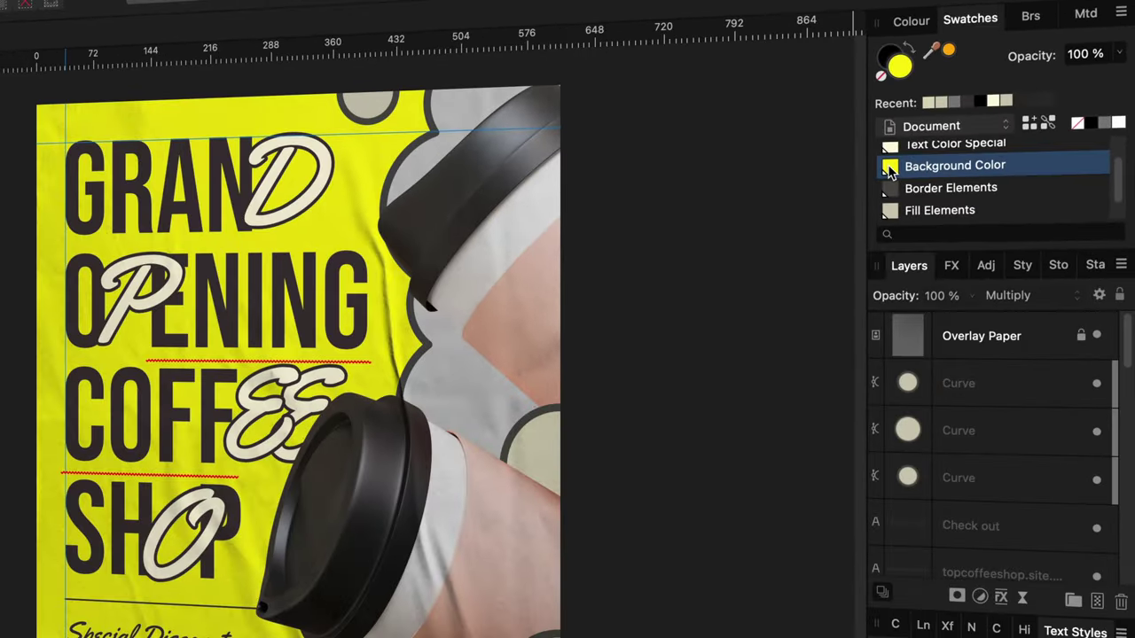
pyautogui.click(890, 172)
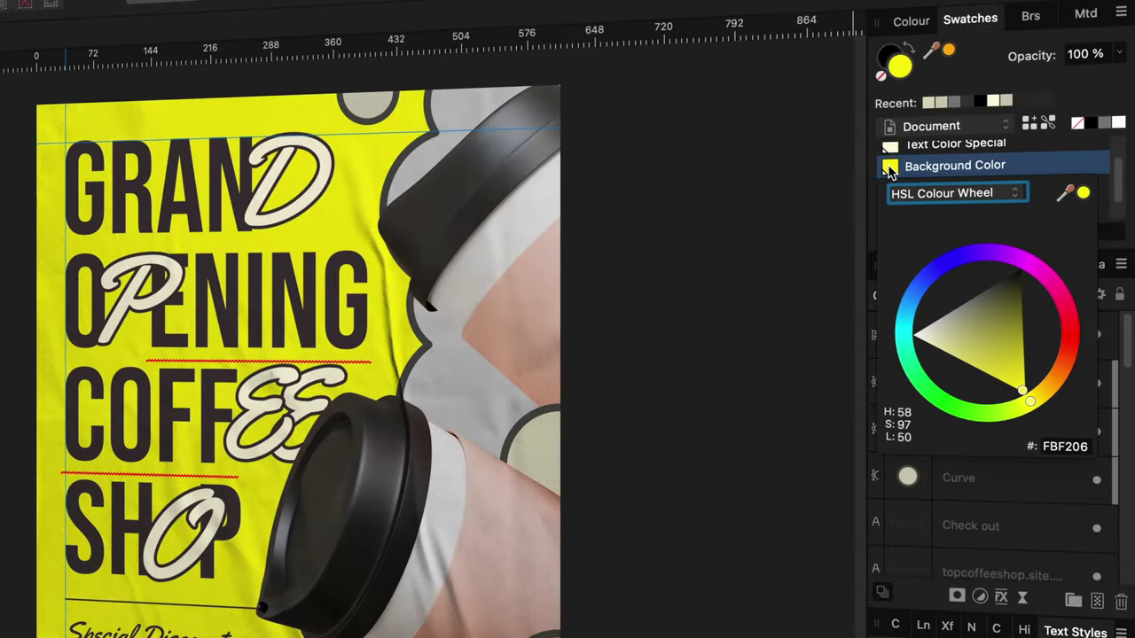
pyautogui.moveTo(1025, 413); pyautogui.dragTo(1062, 373)
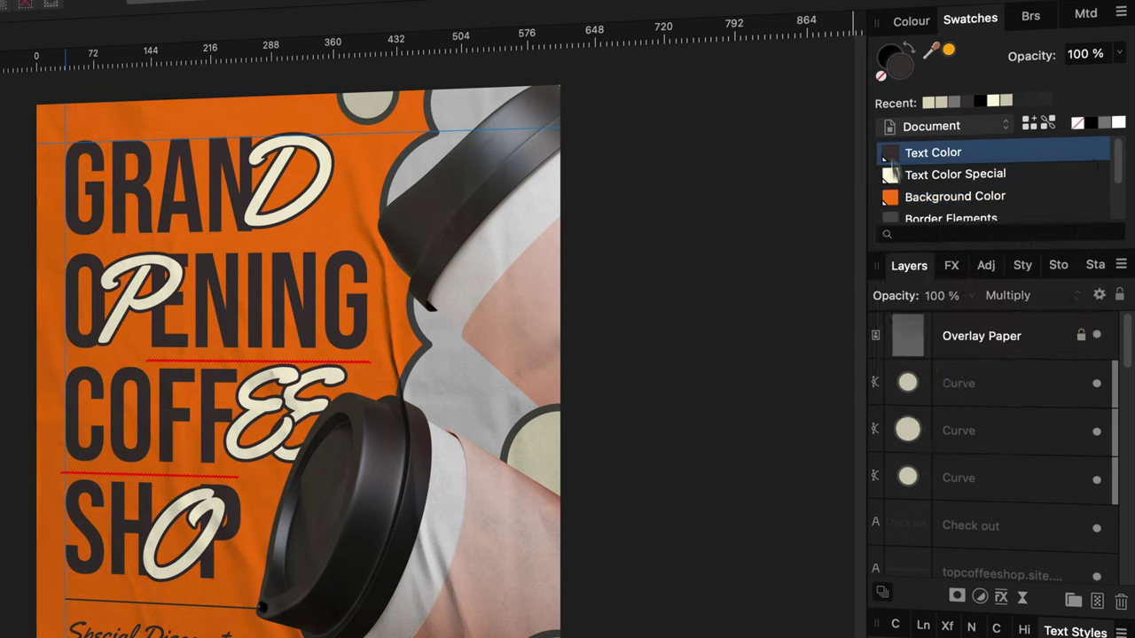
pyautogui.click(885, 152)
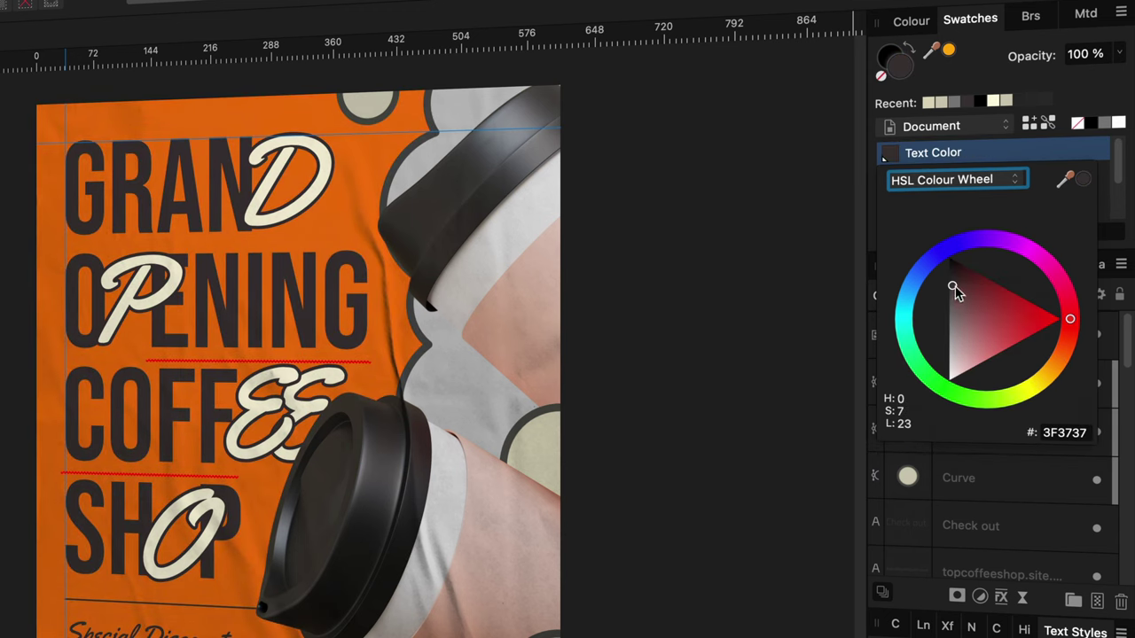
pyautogui.moveTo(974, 285); pyautogui.dragTo(993, 280)
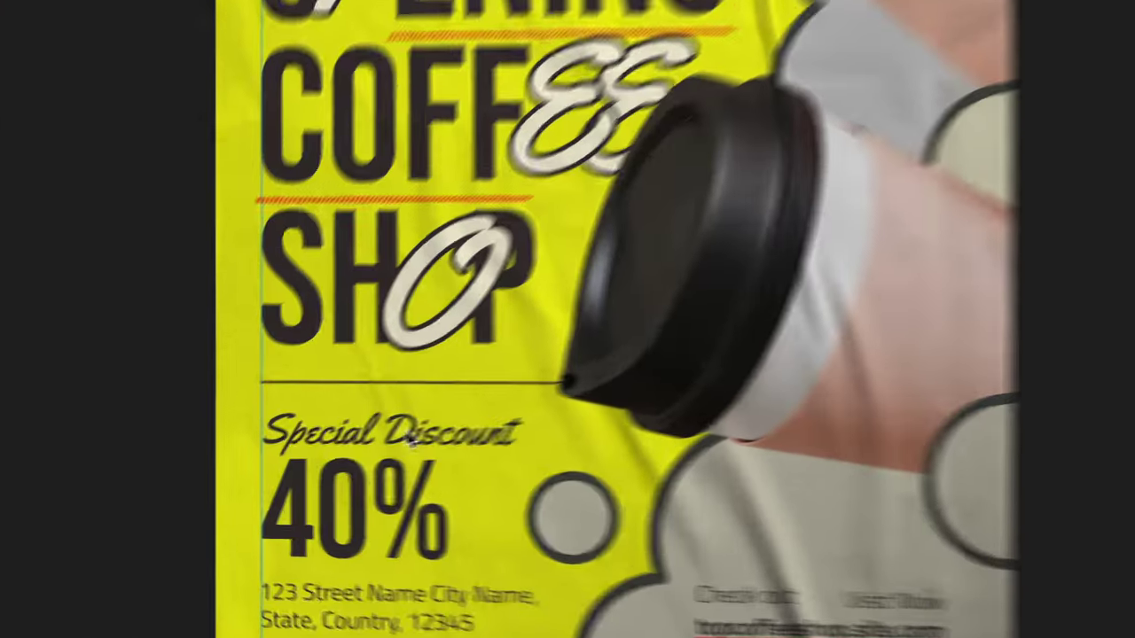
# Step: For the selected Special Discount text, set the Special style's font family to Big Dealer
pyautogui.click(286, 462)
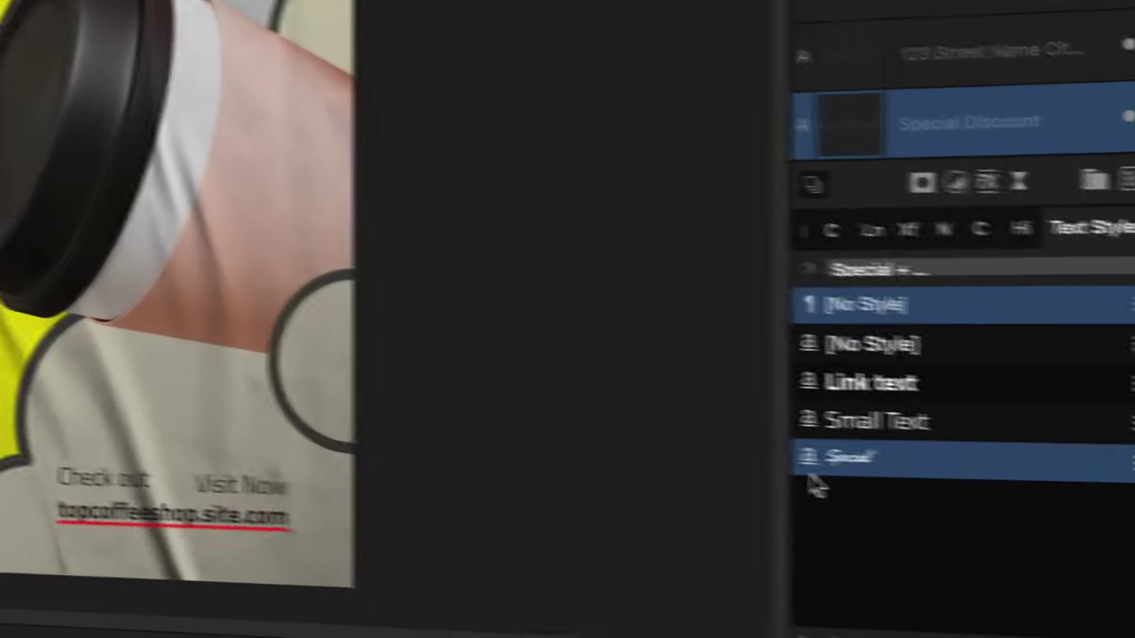
pyautogui.doubleClick(811, 482)
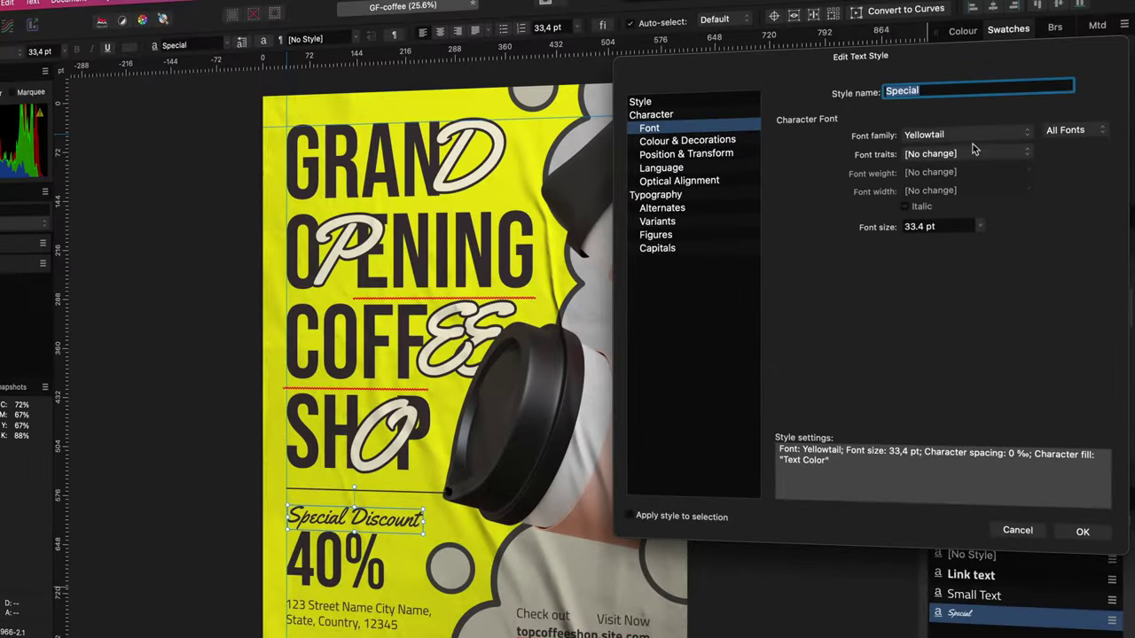
pyautogui.click(973, 142)
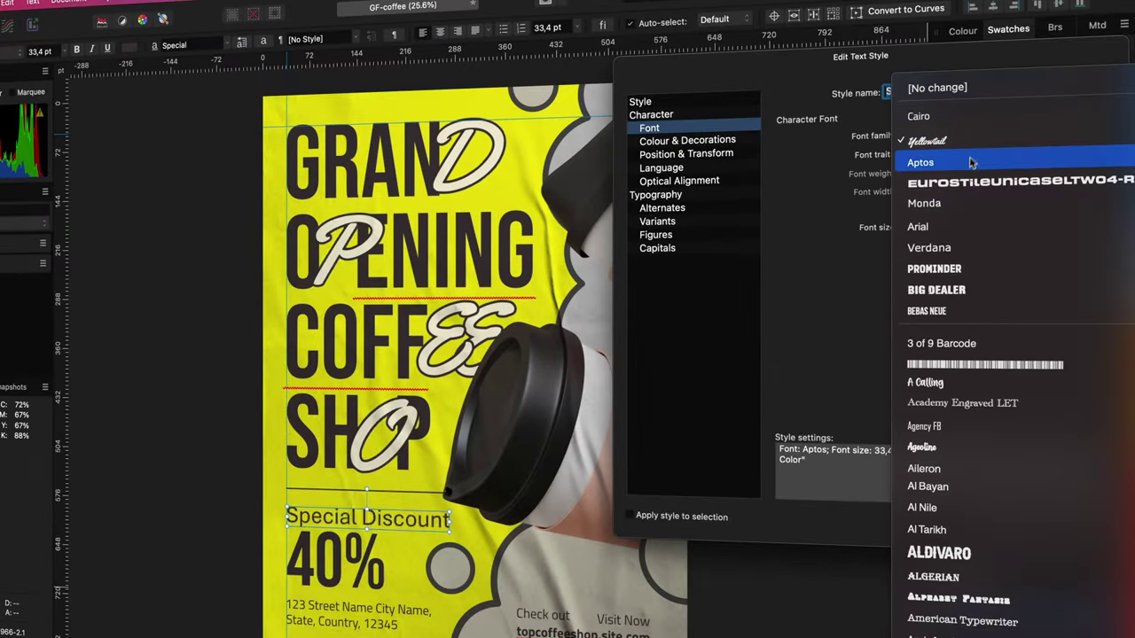
pyautogui.click(936, 290)
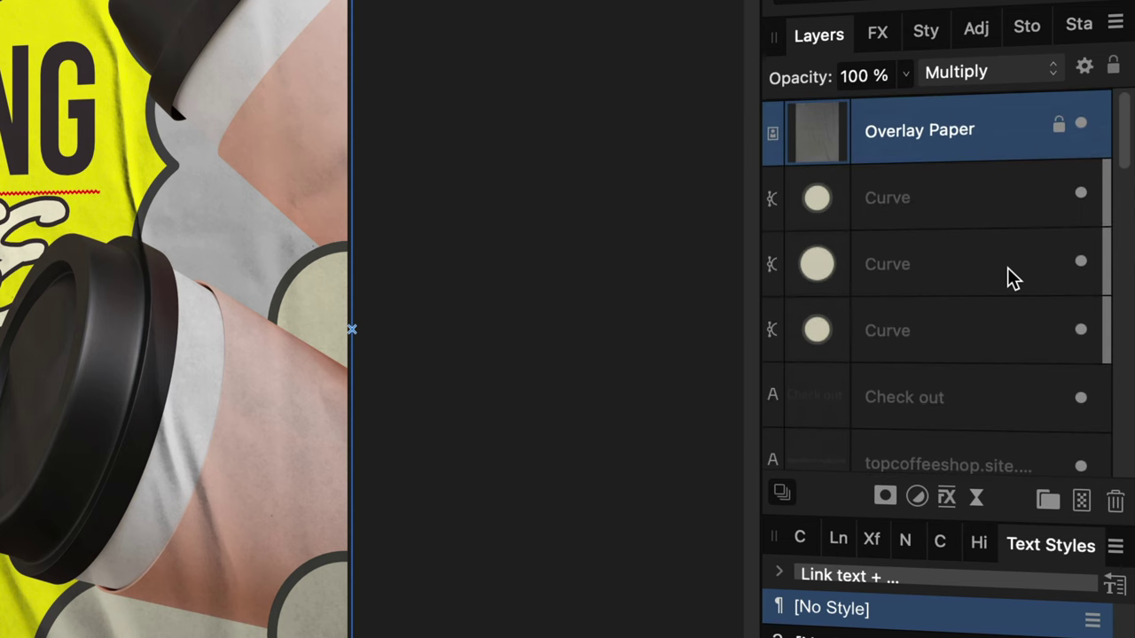
pyautogui.scroll(-5, 1008, 268)
pyautogui.scroll(-3, 1007, 268)
pyautogui.scroll(1, 1008, 267)
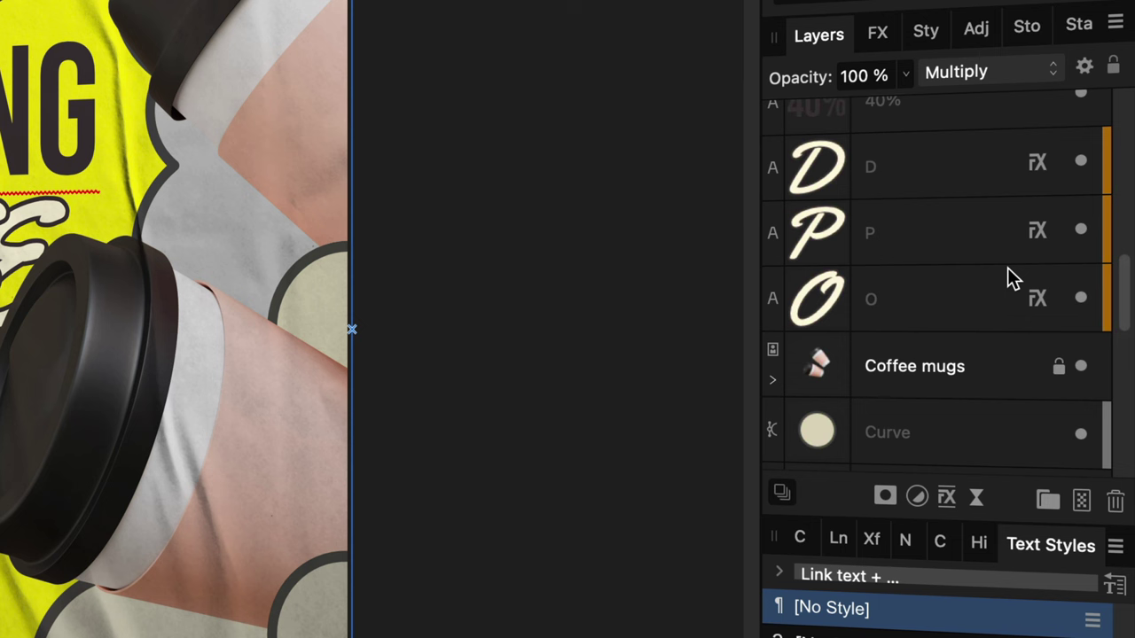
# Step: Give the D script-letter layer an orange colour tag in the Layers panel
pyautogui.rightClick(1080, 169)
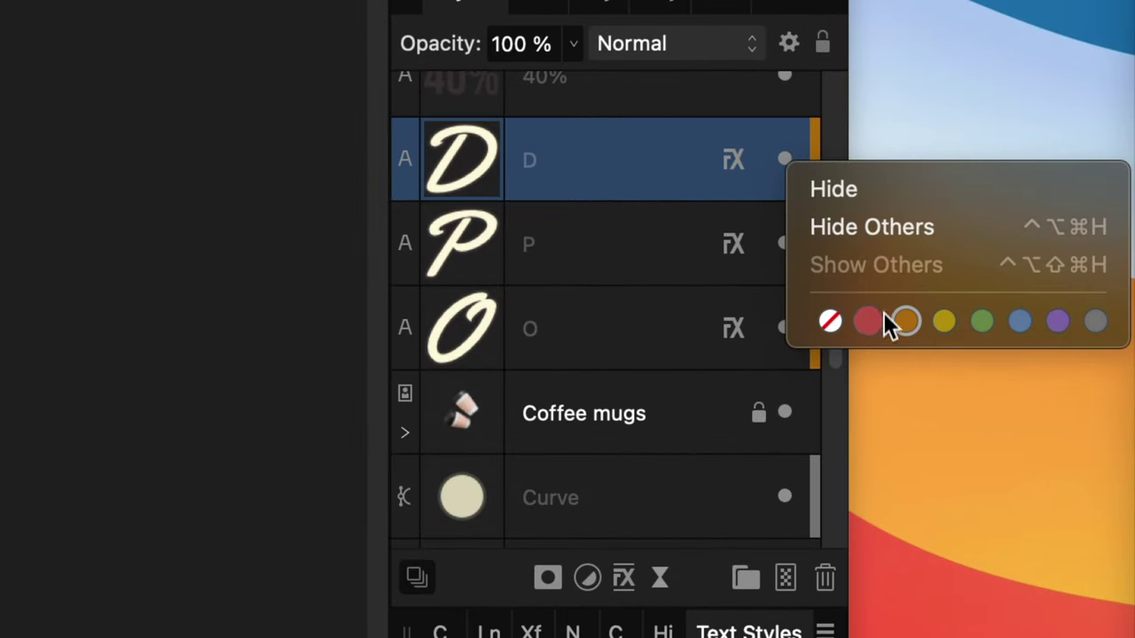
pyautogui.click(585, 160)
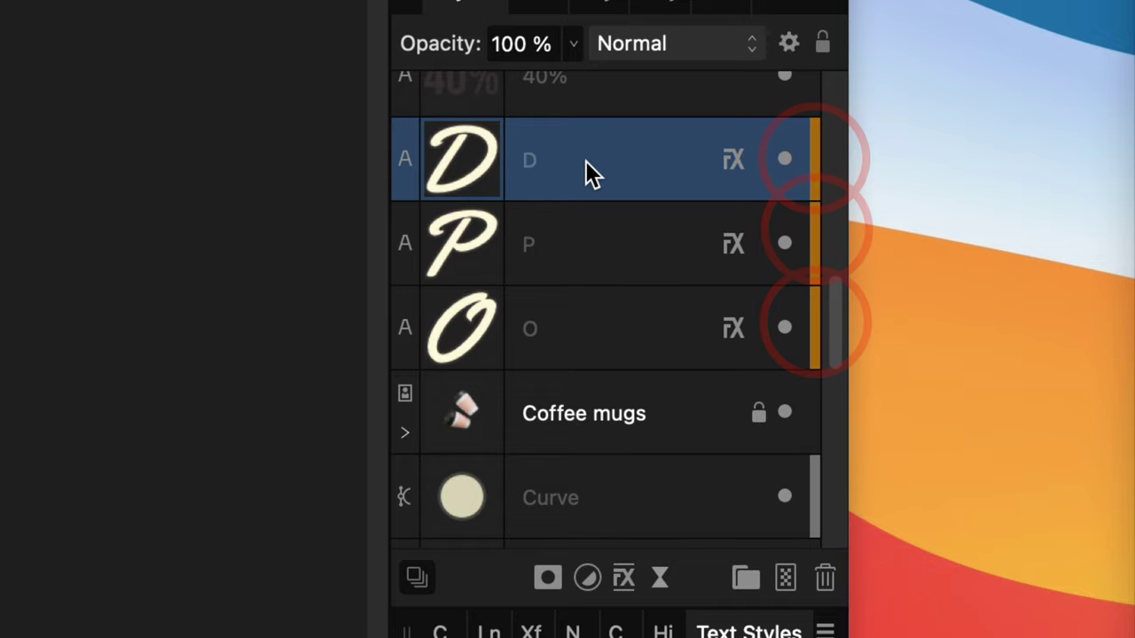
# Step: Use Select Same Tag Colour on the D layer to select all orange-tagged layers
pyautogui.rightClick(586, 164)
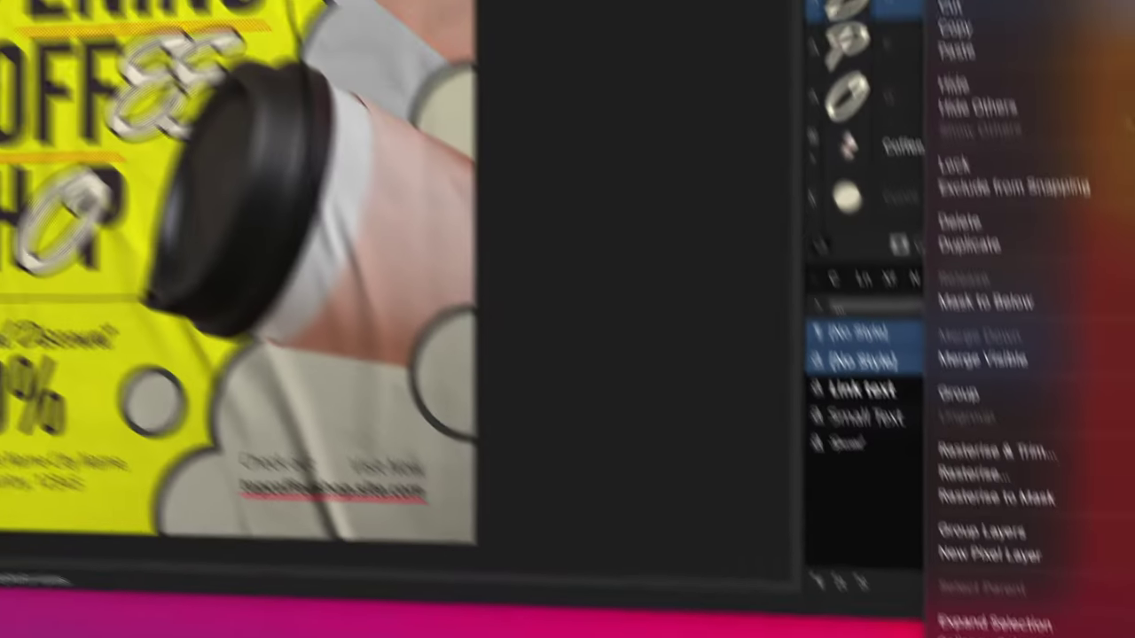
pyautogui.click(876, 311)
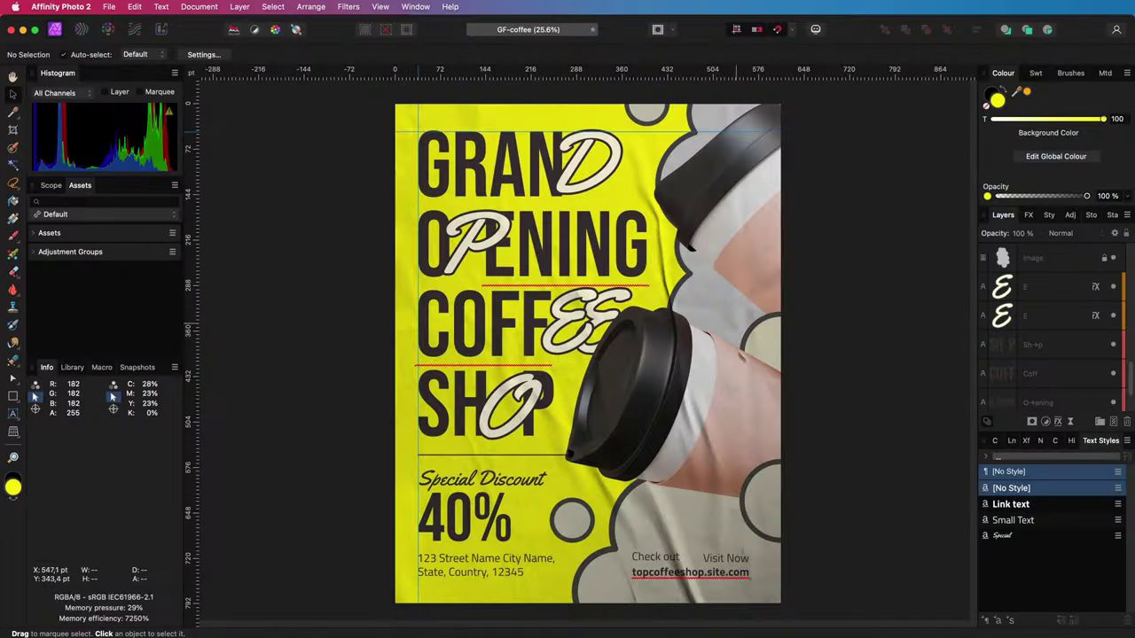
# Step: Zoom and pan around the COFFEE SHOP lettering, finishing close on Special Discount and 40%
pyautogui.scroll(10, 572, 348)
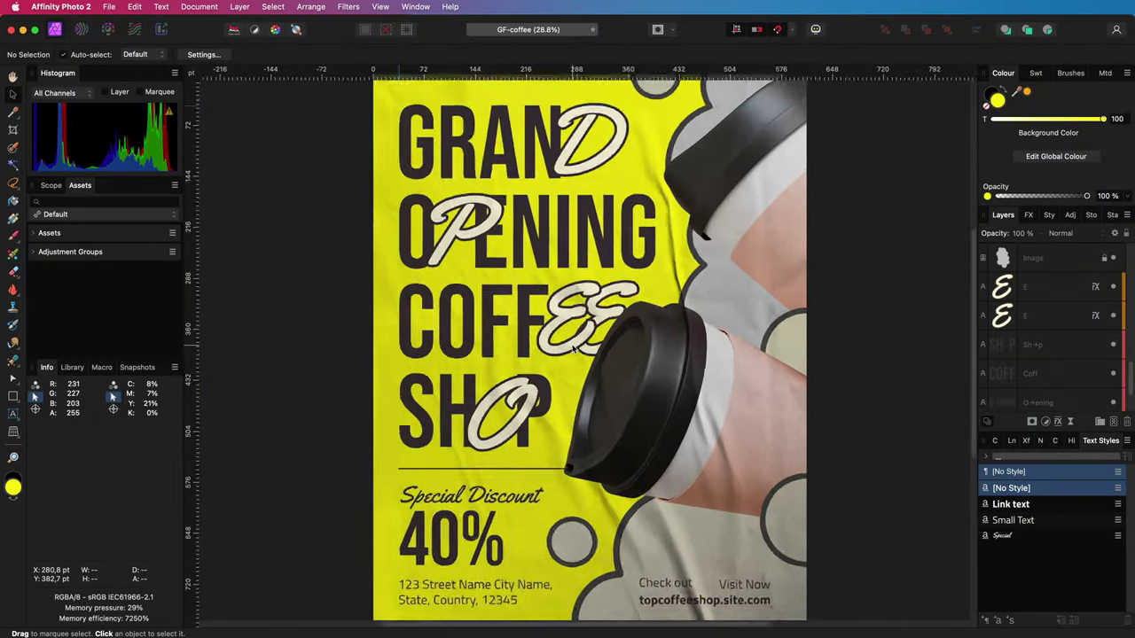
pyautogui.scroll(-8, 572, 348)
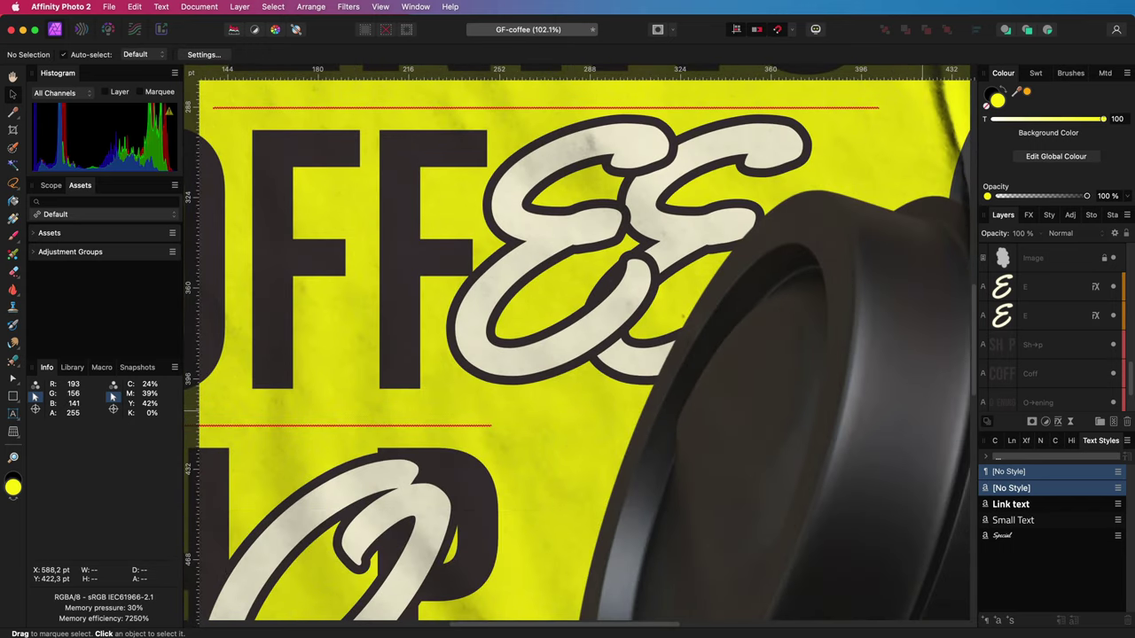
pyautogui.moveTo(632, 368); pyautogui.dragTo(700, 357)
pyautogui.hscroll(10, 701, 358)
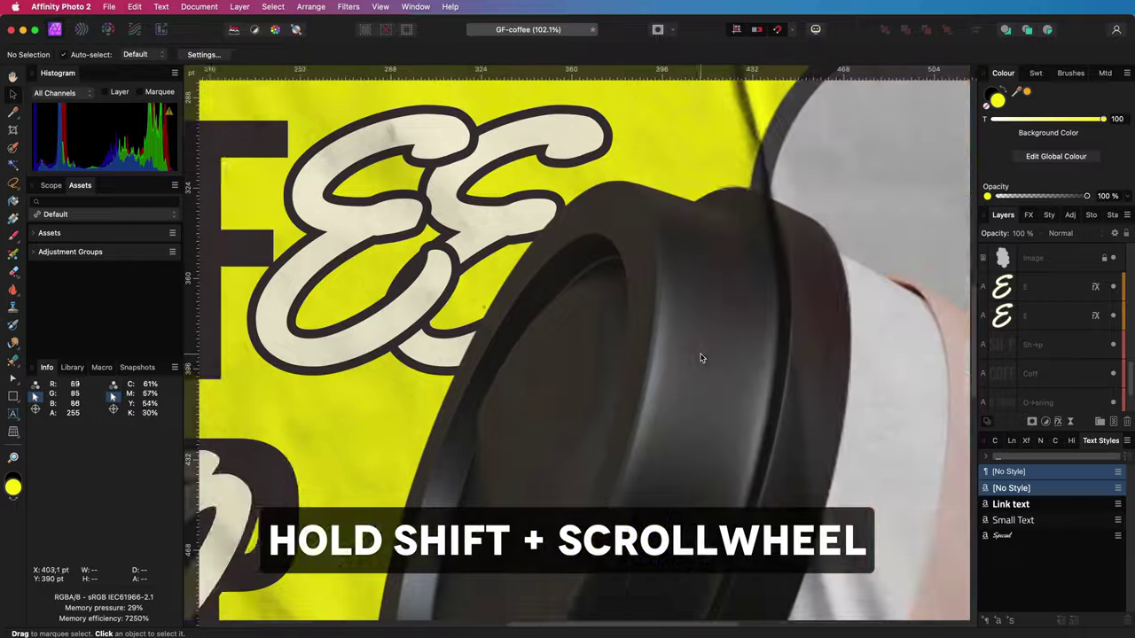
pyautogui.hscroll(-7, 700, 358)
pyautogui.hscroll(-10, 700, 358)
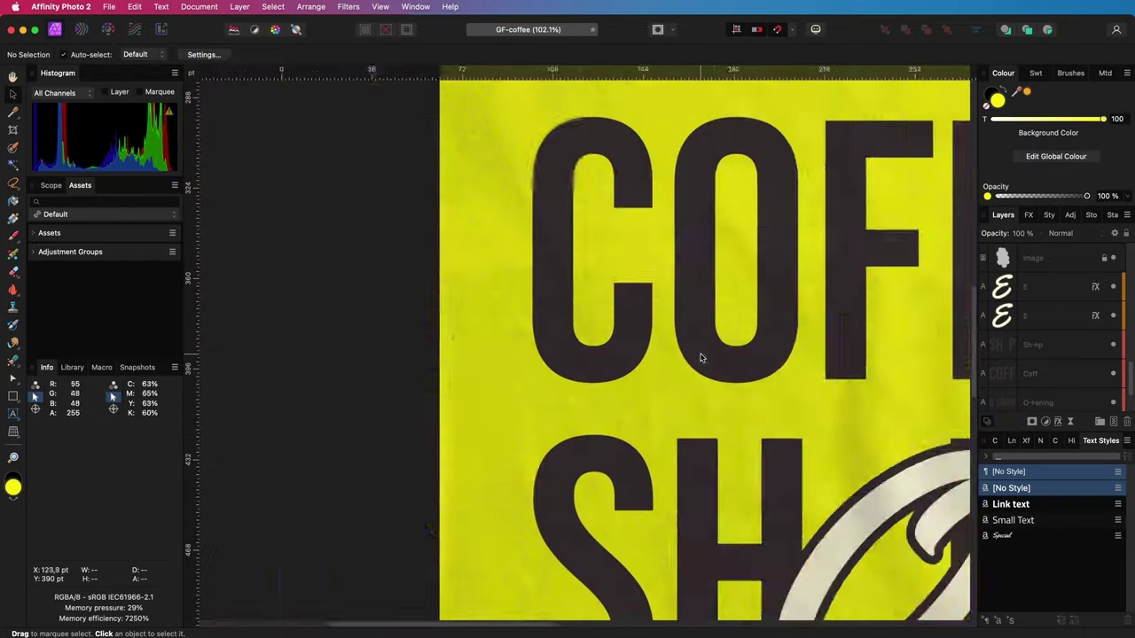
pyautogui.hscroll(6, 701, 357)
pyautogui.scroll(6, 700, 358)
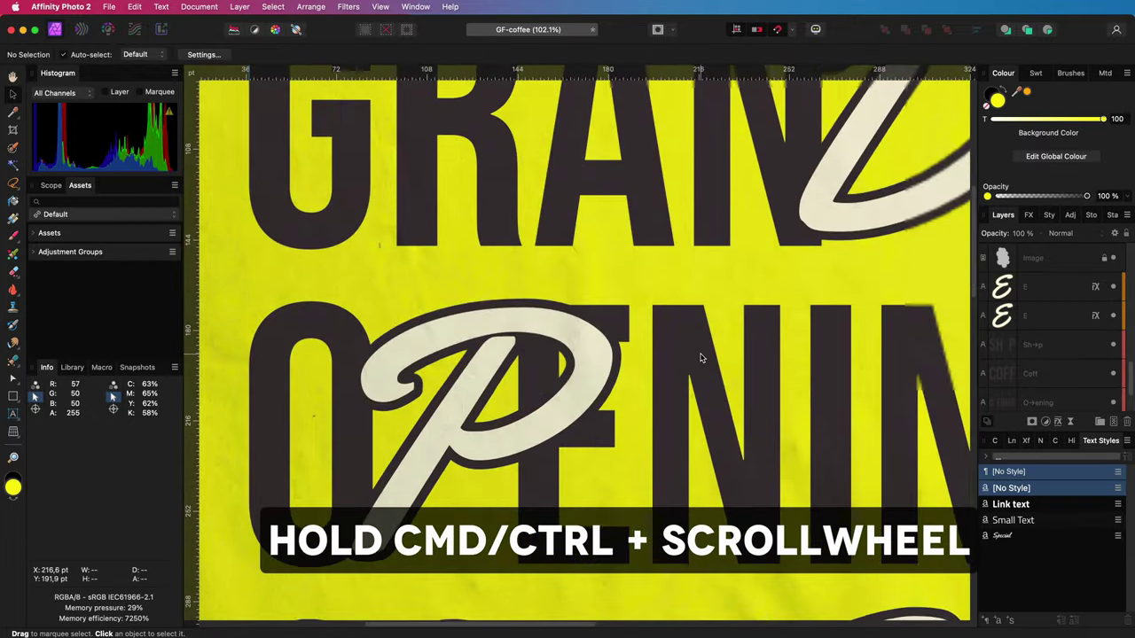
pyautogui.scroll(-10, 701, 357)
pyautogui.scroll(-10, 701, 357)
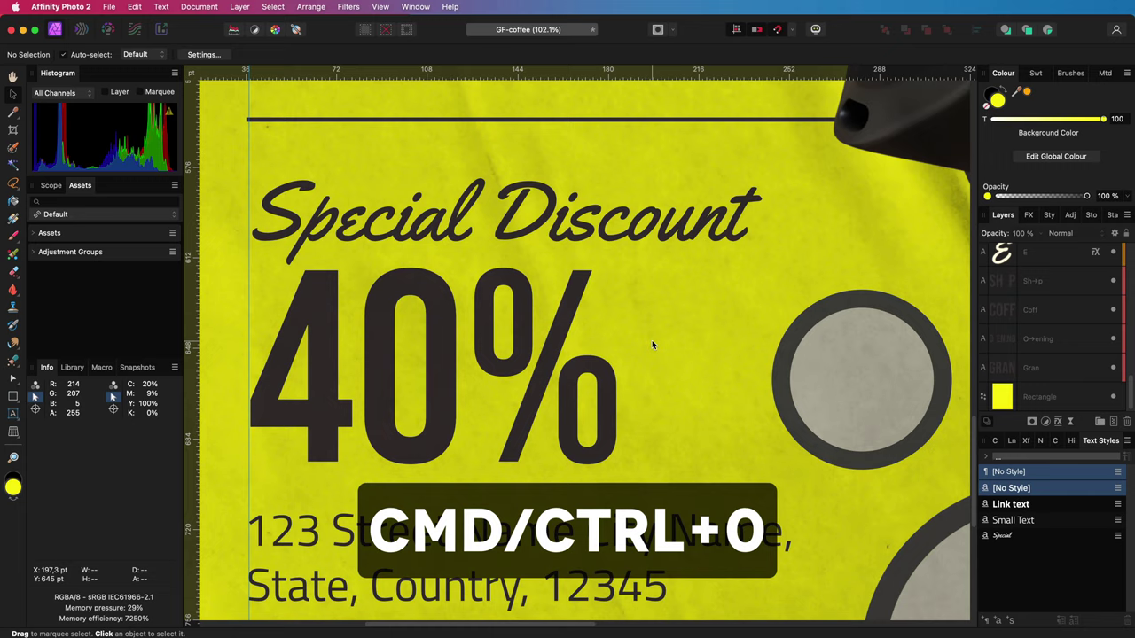
# Step: Fit the poster to the window and duplicate the small grey circle beside 40%
pyautogui.press('super+0')
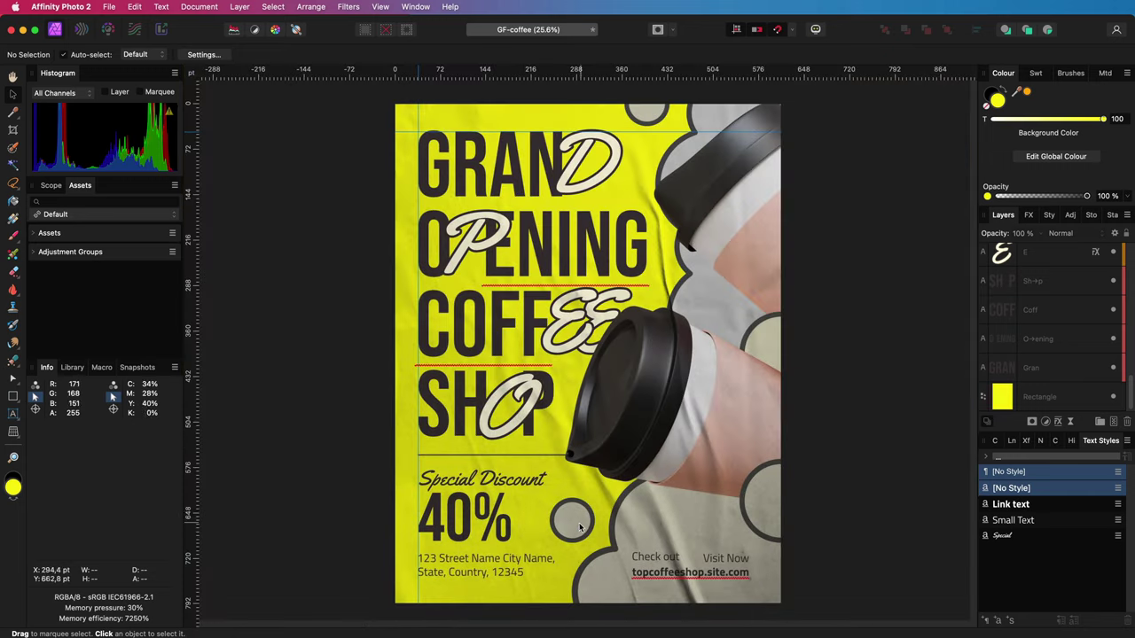
pyautogui.click(580, 528)
pyautogui.press('super+j')
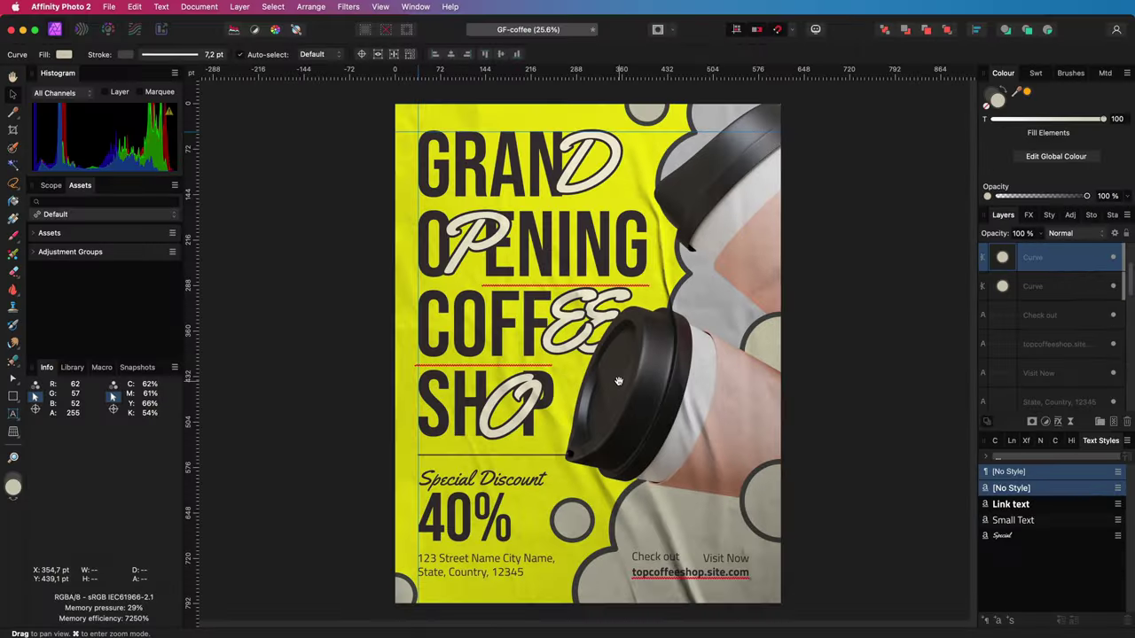
# Step: Pan the view, then set up the Paint Brush at 474.9 px width and 80% hardness
pyautogui.press('space')
pyautogui.moveTo(585, 354)
pyautogui.mouseDown()
pyautogui.moveTo(470, 353)
pyautogui.moveTo(596, 351)
pyautogui.mouseUp()
pyautogui.press('b')
pyautogui.press('v')
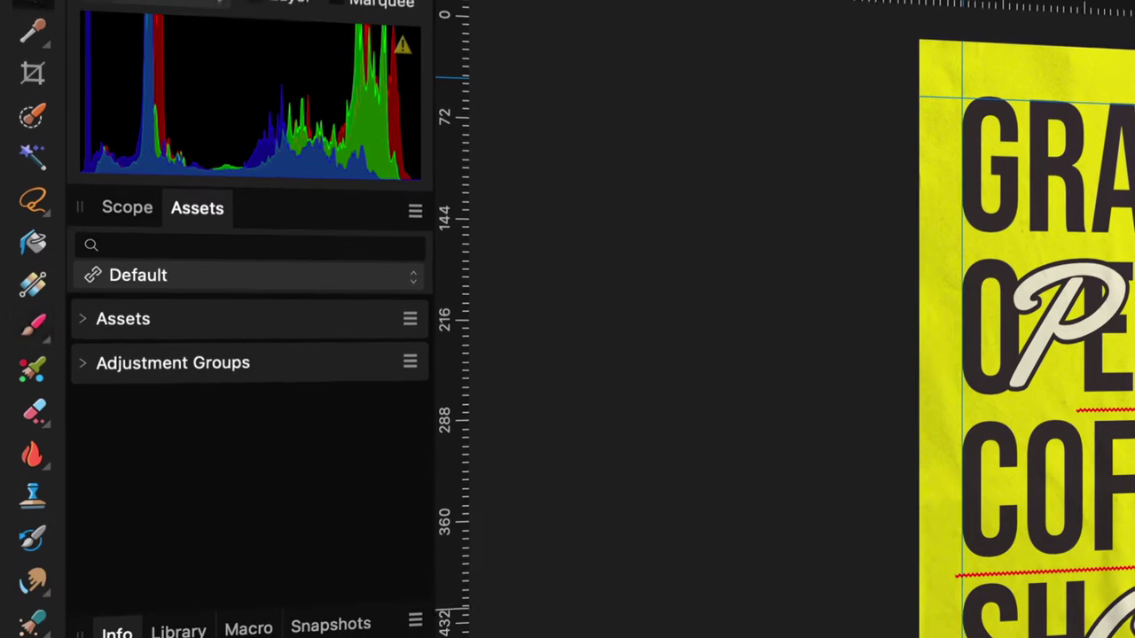
pyautogui.press('b')
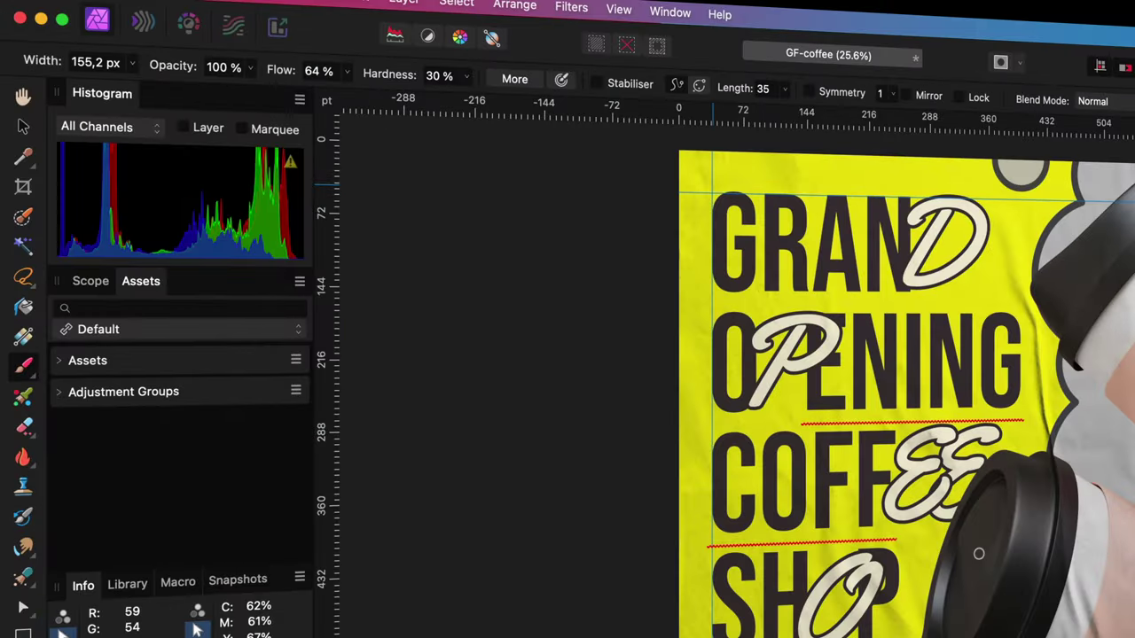
pyautogui.press(']')
pyautogui.press(']')
pyautogui.press(']')
pyautogui.press(']')
pyautogui.press(']')
pyautogui.press(']')
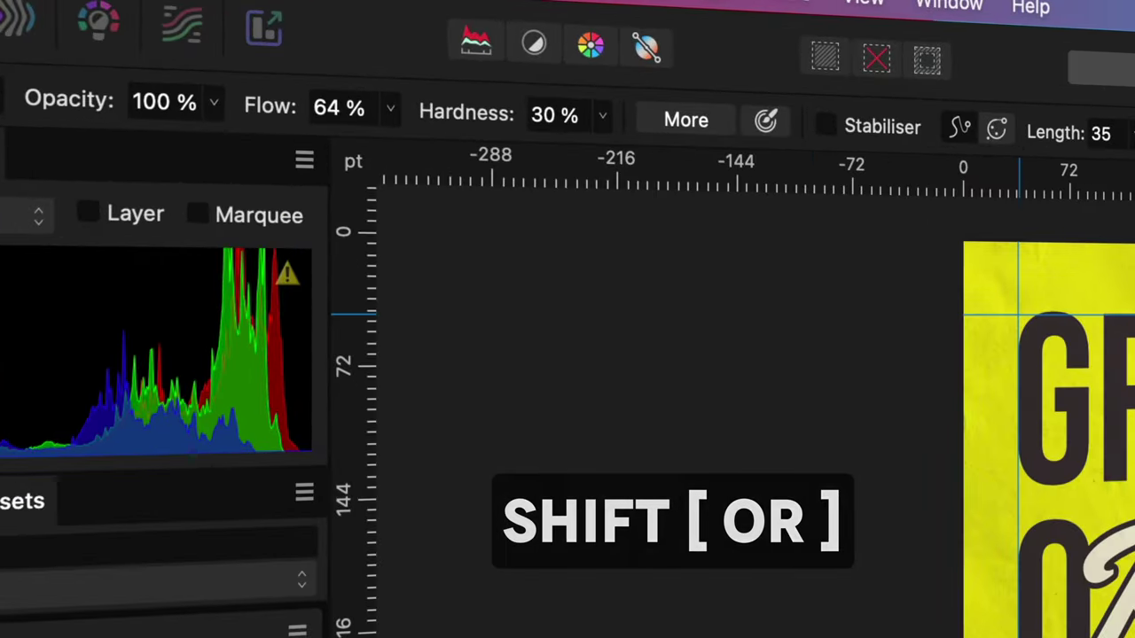
pyautogui.hotkey('shift', '[')
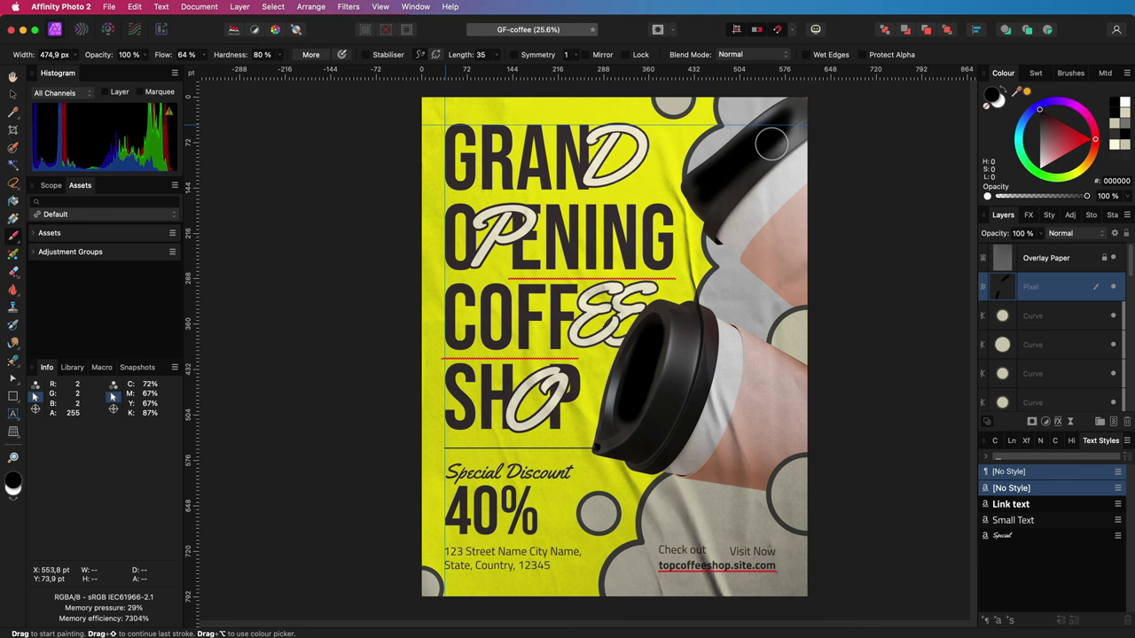
# Step: Undo the dark stroke on the top cup, then cycle layer selection to the website address text
pyautogui.press('super+z')
pyautogui.press('super+z')
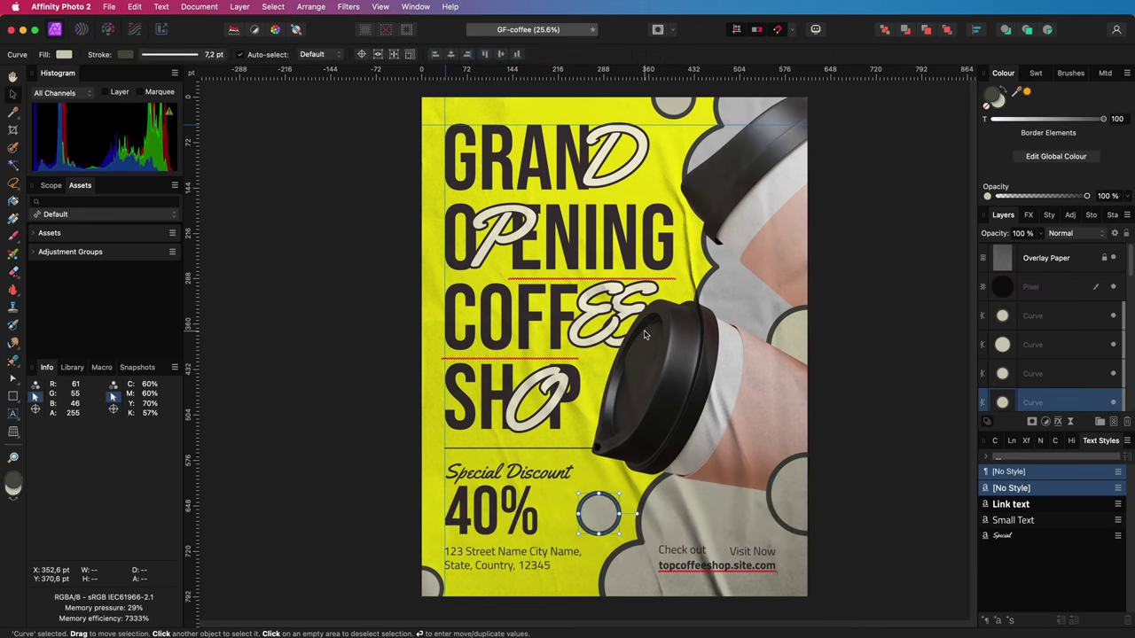
pyautogui.press('/')
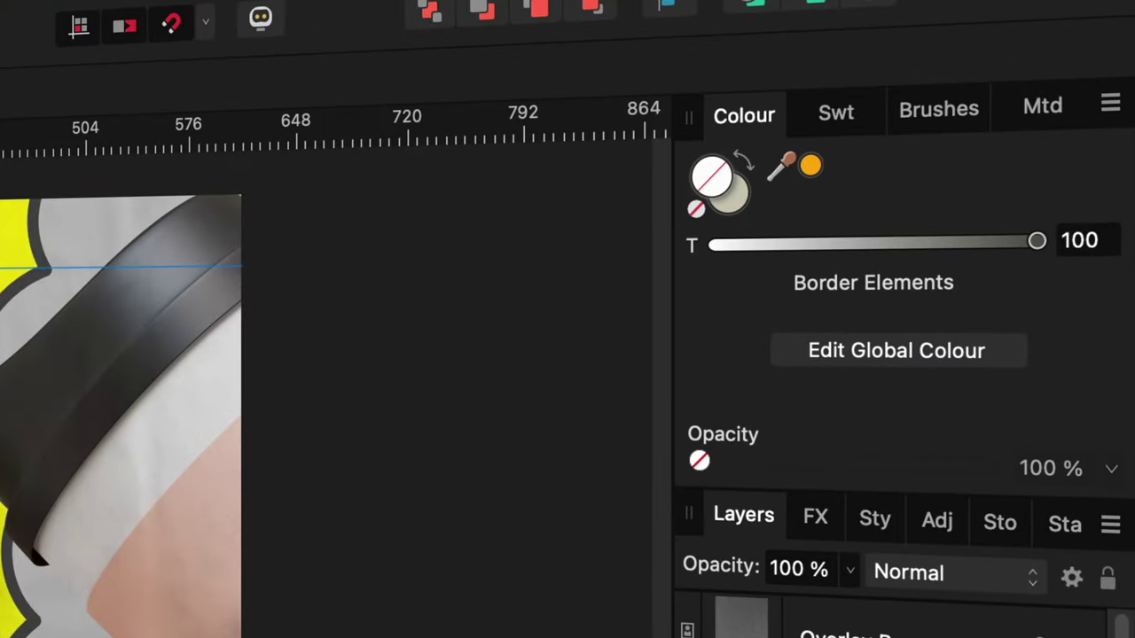
pyautogui.press(';')
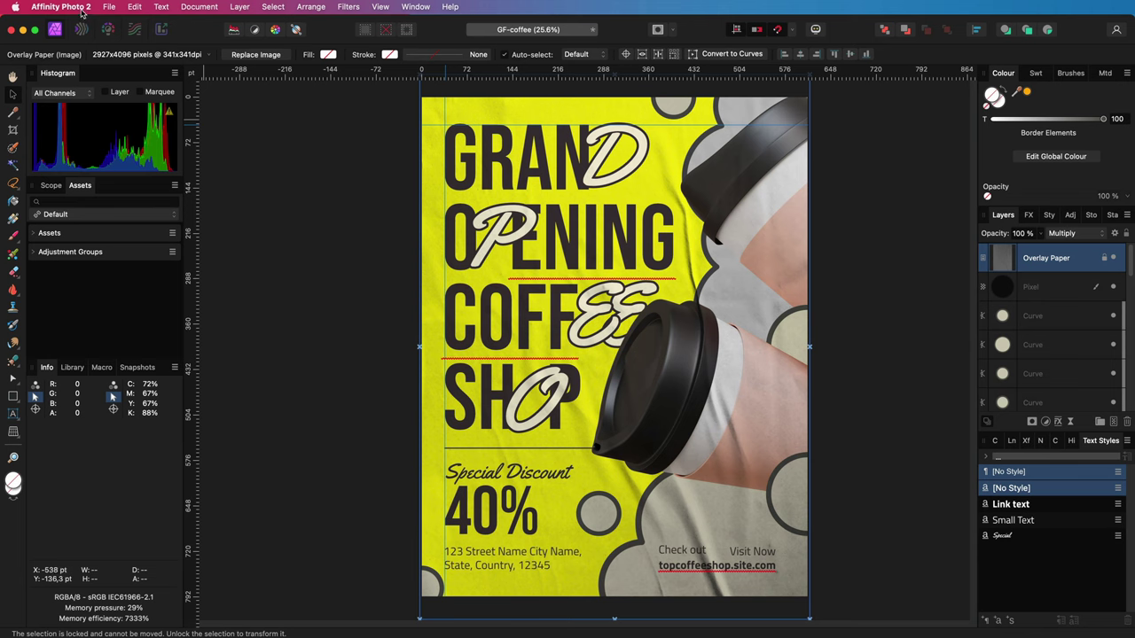
pyautogui.click(62, 6)
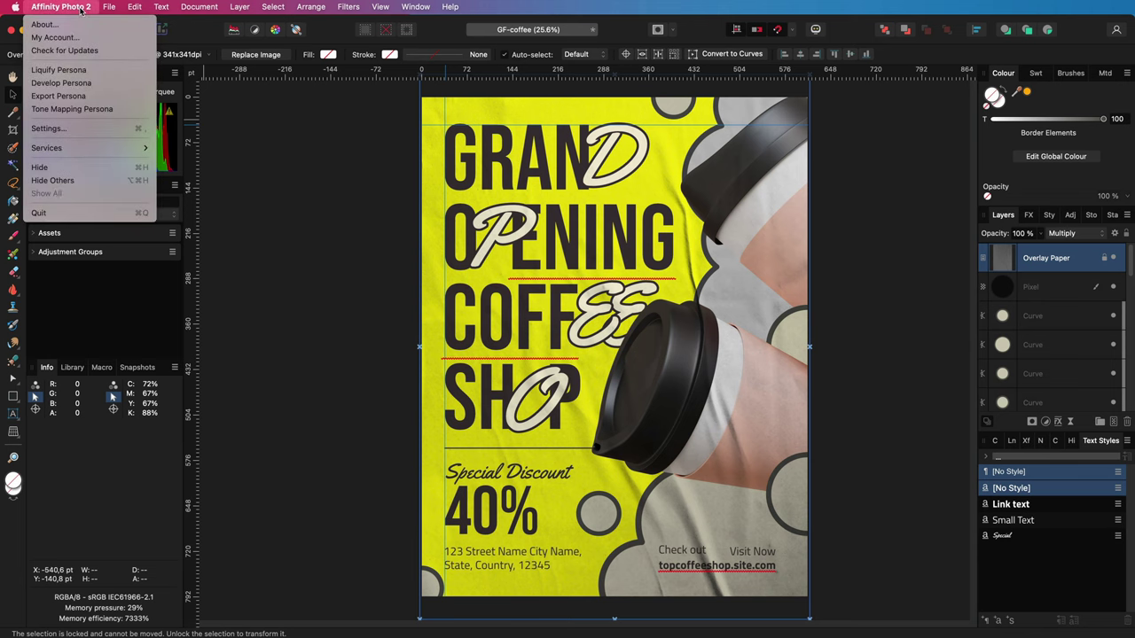
pyautogui.click(93, 130)
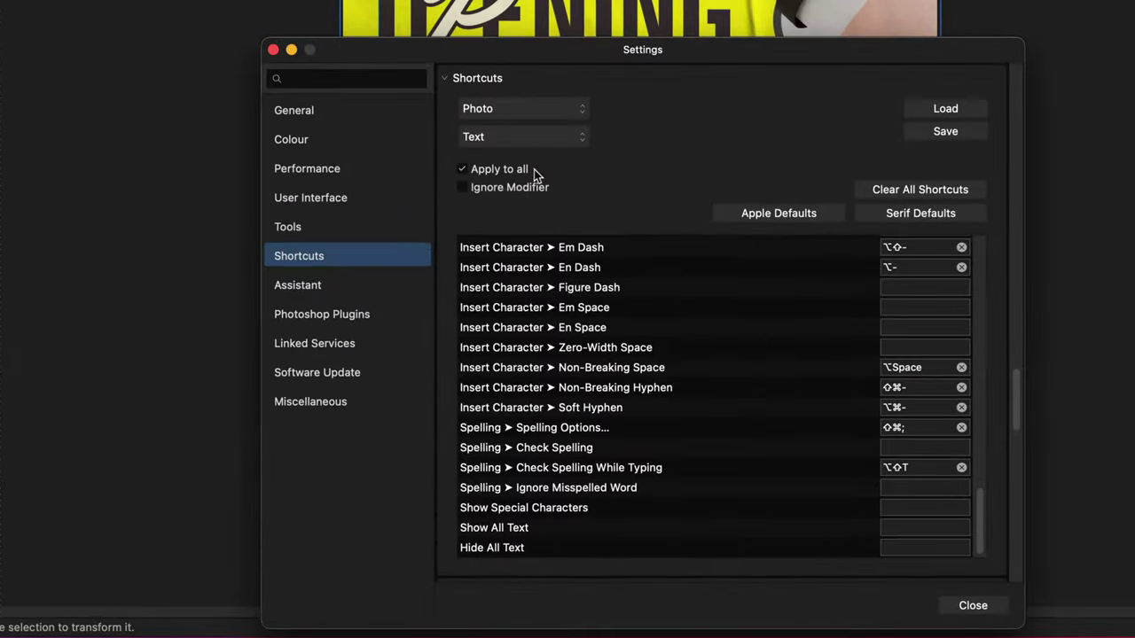
pyautogui.click(975, 610)
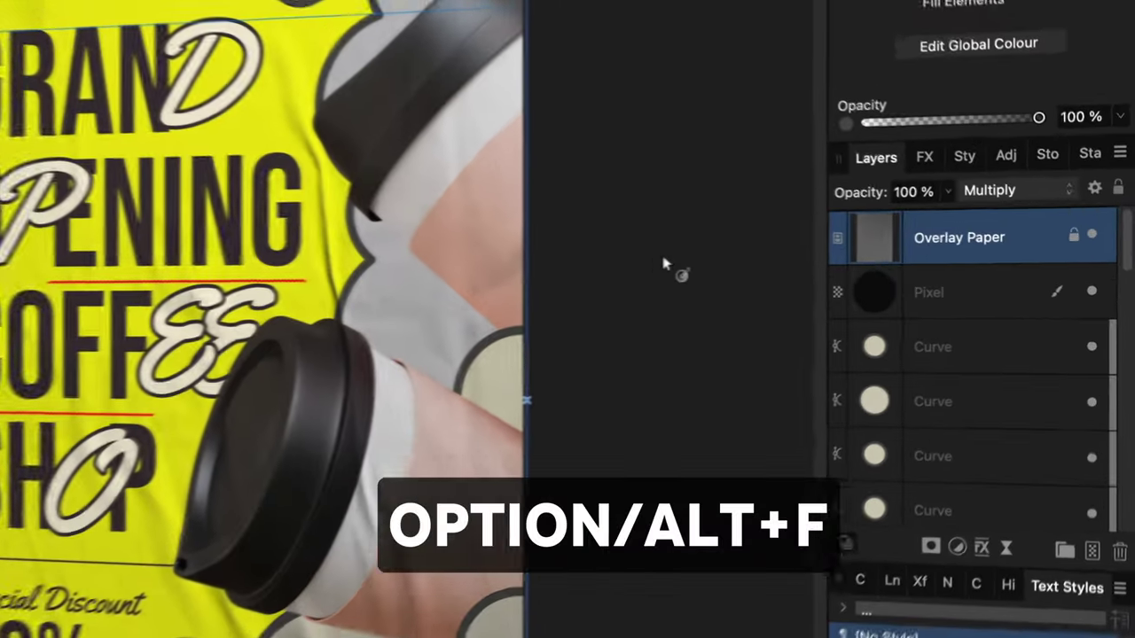
# Step: Add a Fill layer over the poster and try black and inverted masks, undoing each
pyautogui.hotkey('alt', 'f')
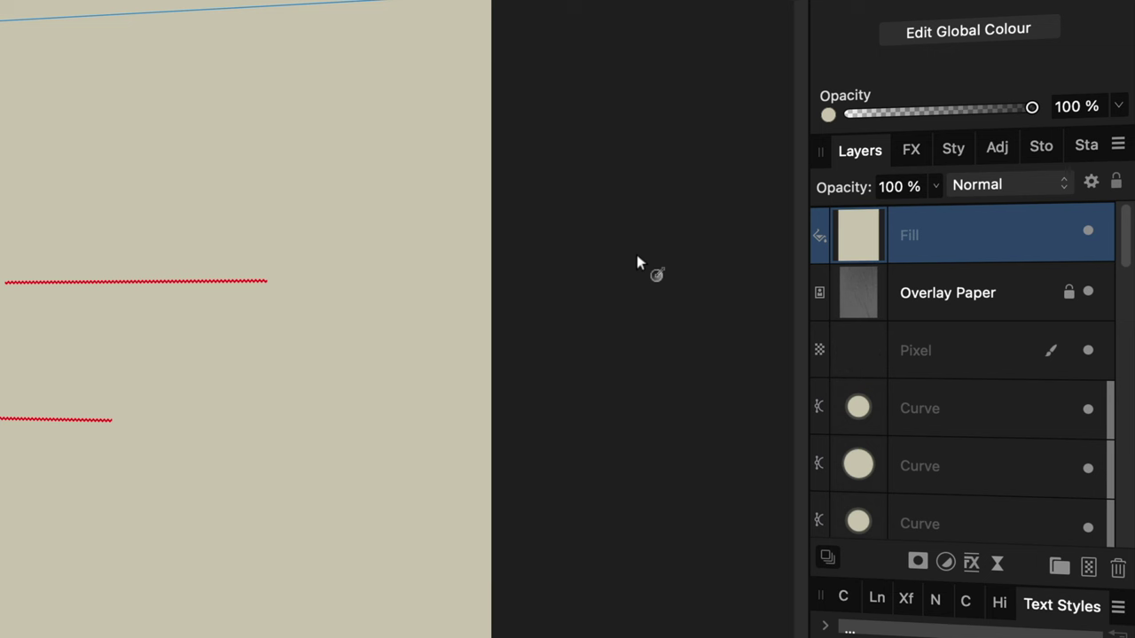
pyautogui.hotkey('alt', 'm')
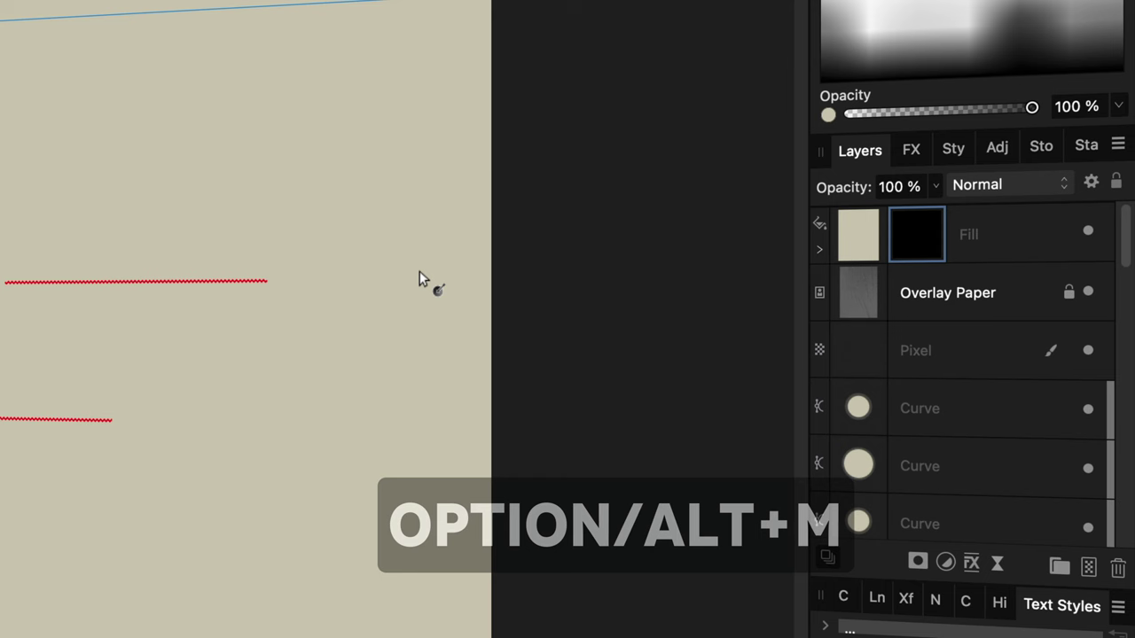
pyautogui.press('super+z')
pyautogui.hotkey('alt', 'shift', 'm')
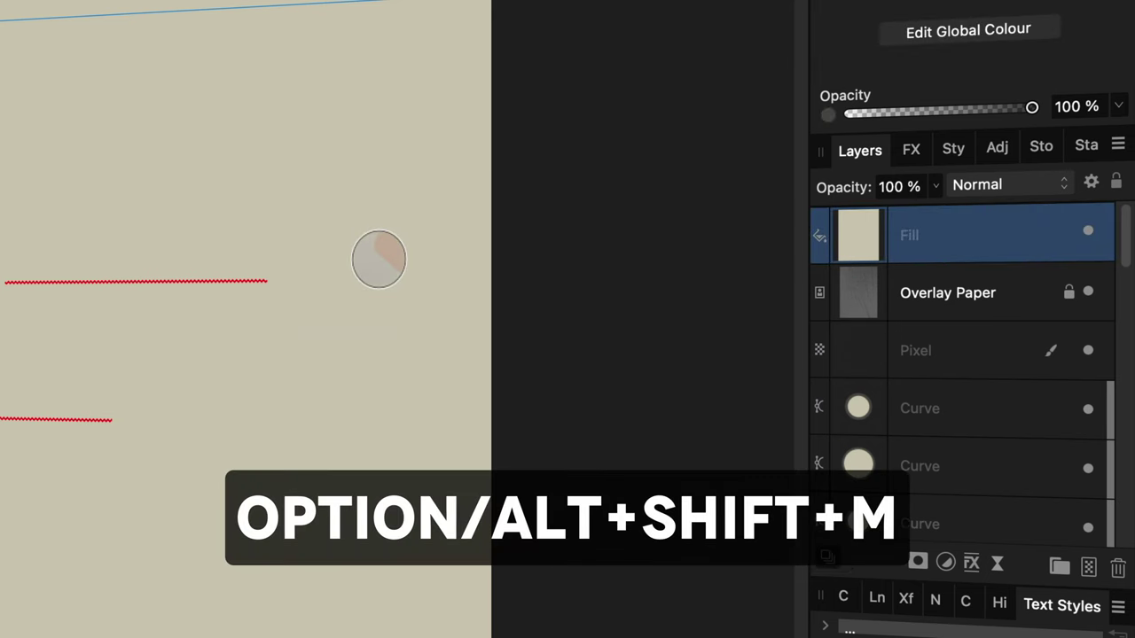
pyautogui.hotkey('alt', 'shift', 'm')
pyautogui.press('super+z')
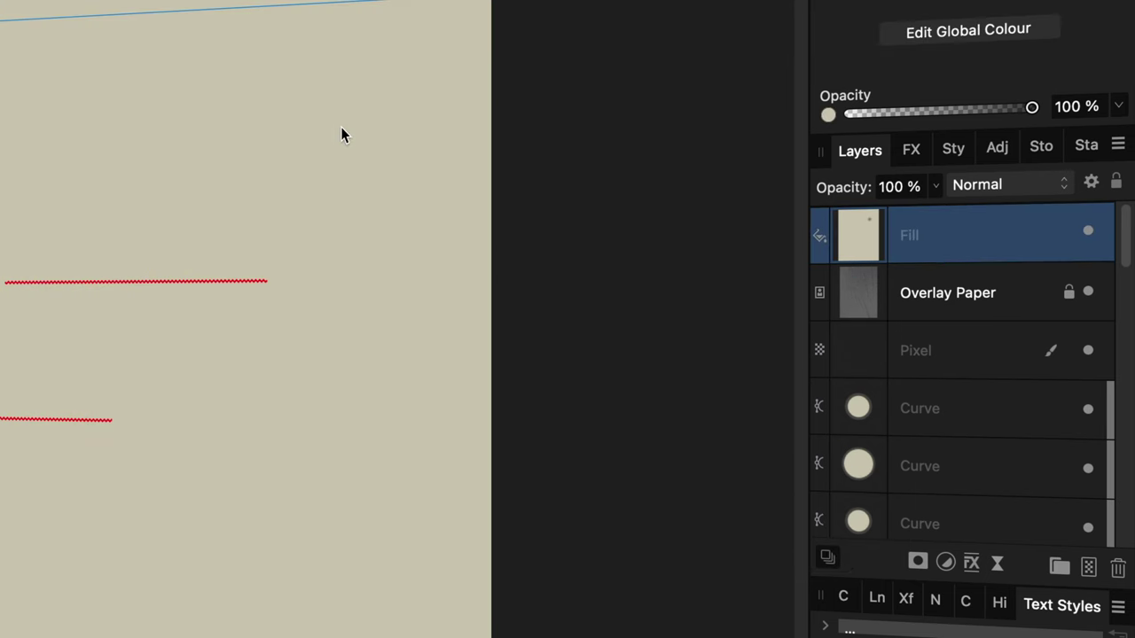
# Step: Hide and reshow the fill layer, deselect all, then reselect the now-grey fill layer
pyautogui.hotkey('alt', 'h')
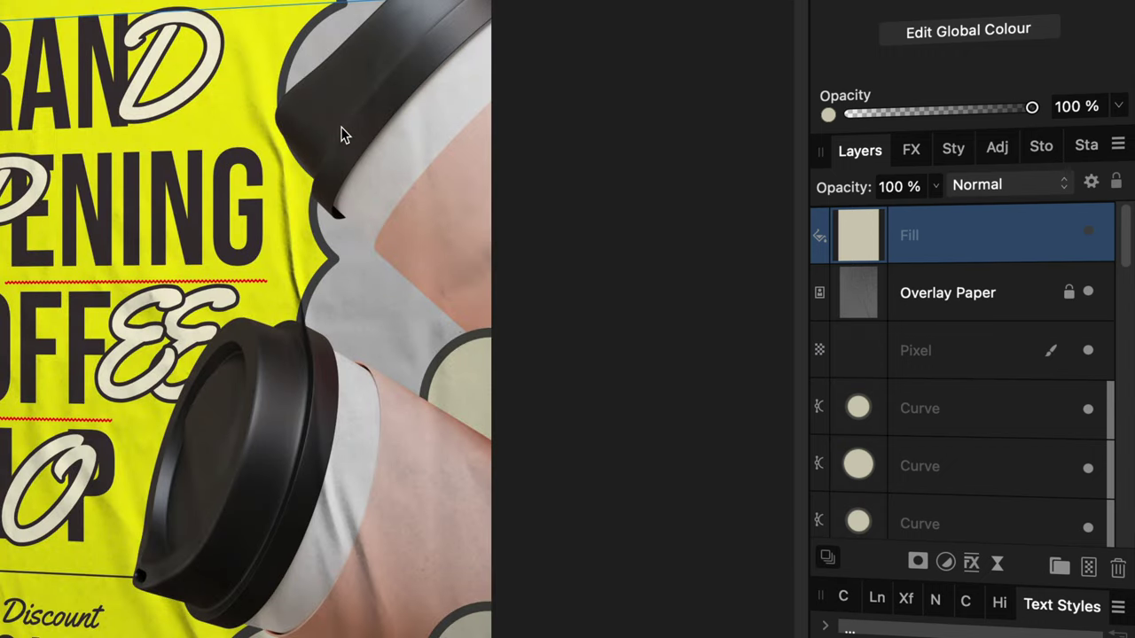
pyautogui.hotkey('alt', 'shift', 'h')
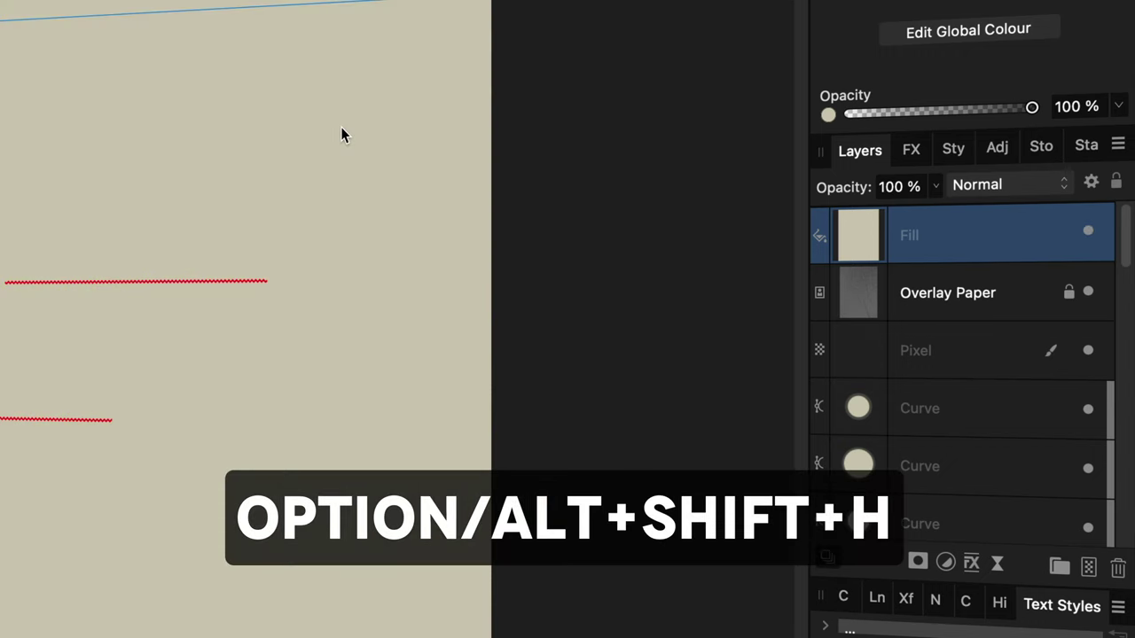
pyautogui.hotkey('alt', 'd')
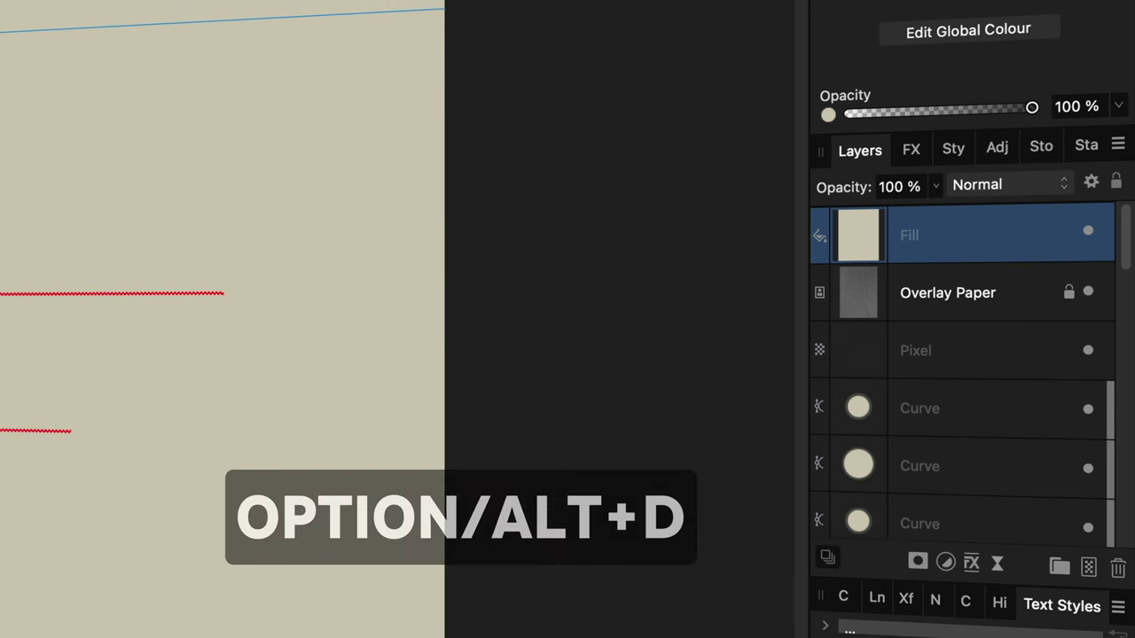
pyautogui.hotkey('alt', 'd')
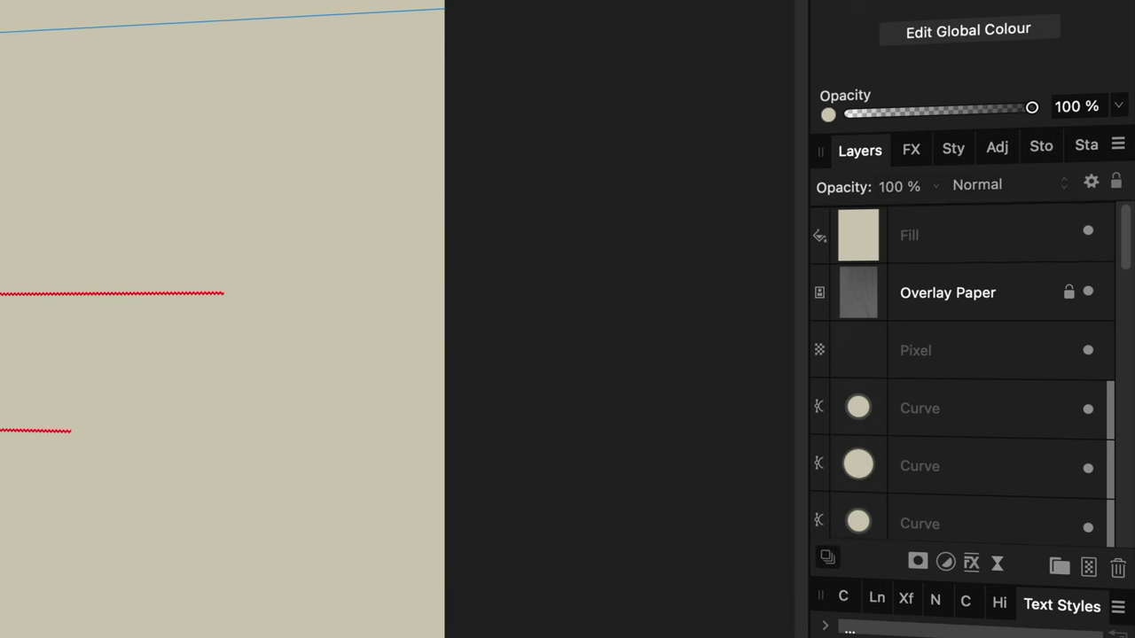
pyautogui.hotkey('shift', '/')
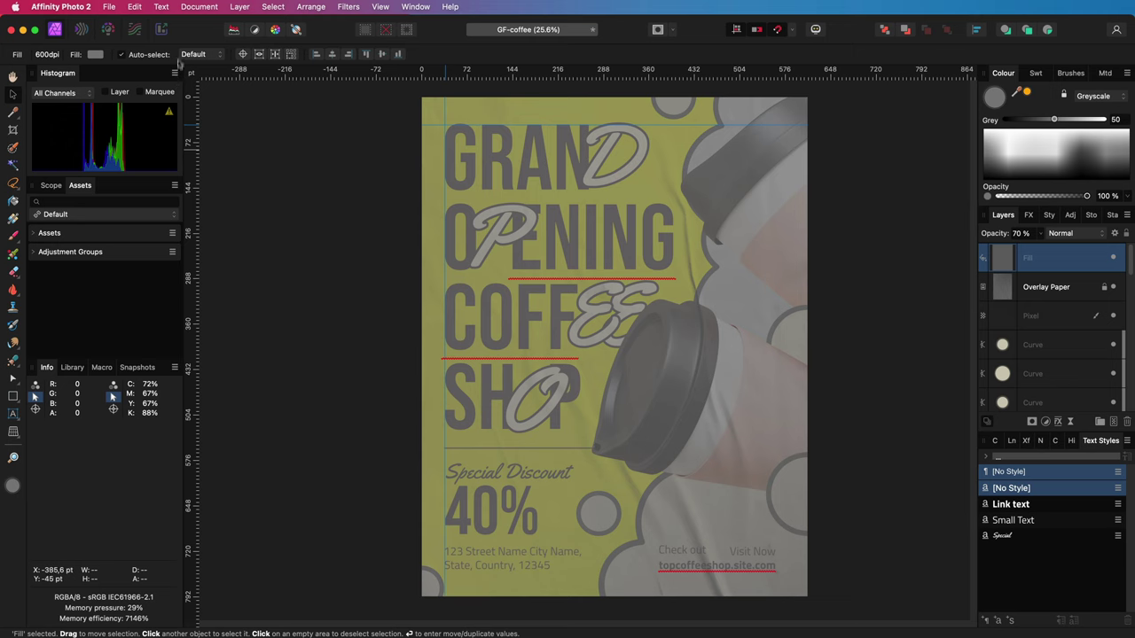
# Step: Untick Text > Spelling > Check Spelling While Typing, then undo away the grey fill overlay
pyautogui.click(161, 7)
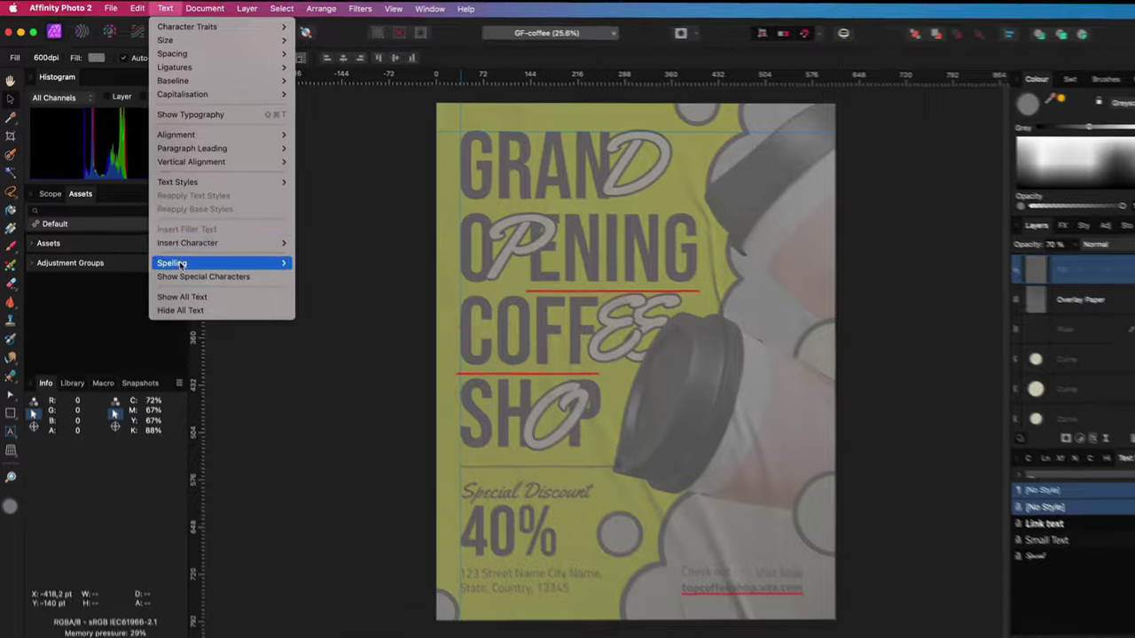
pyautogui.moveTo(173, 252)
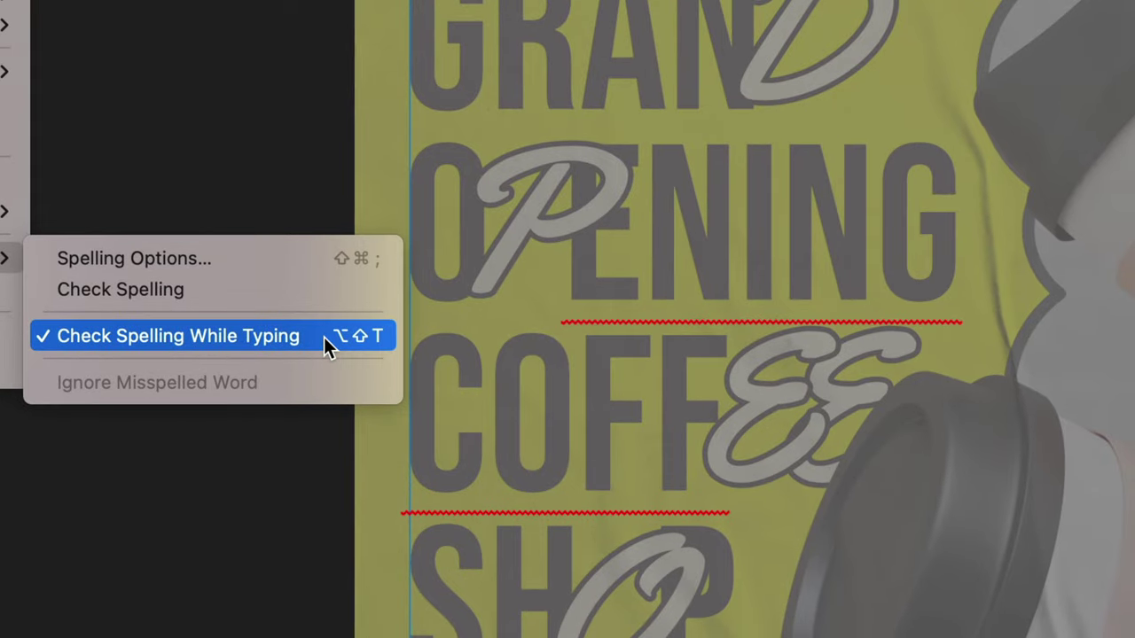
pyautogui.click(324, 337)
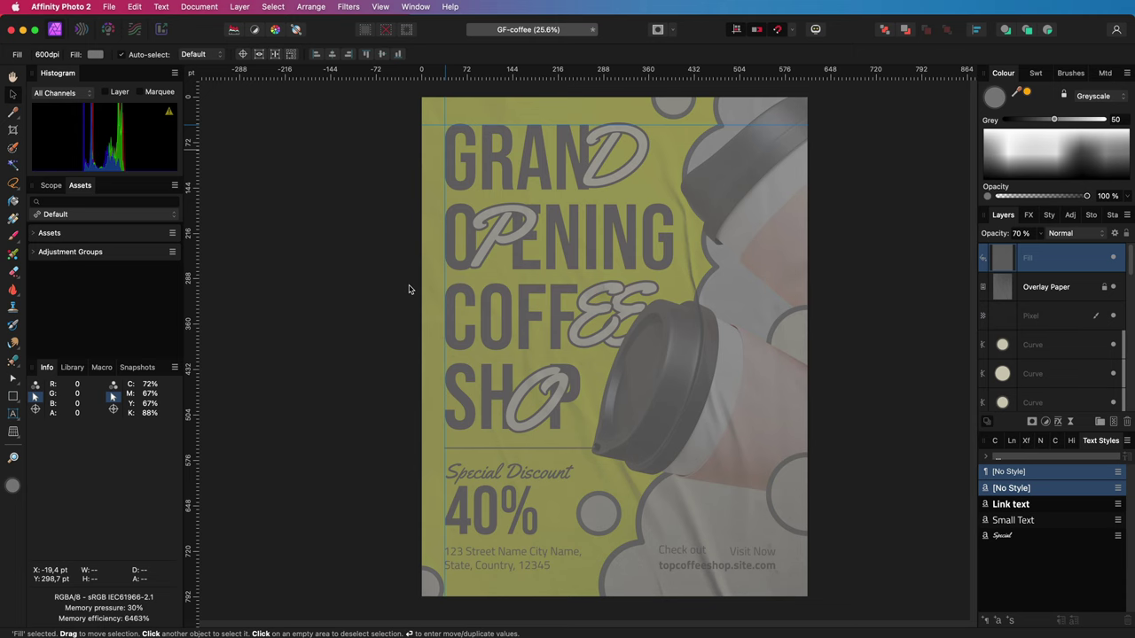
pyautogui.press('super+z')
pyautogui.scroll(15, 656, 415)
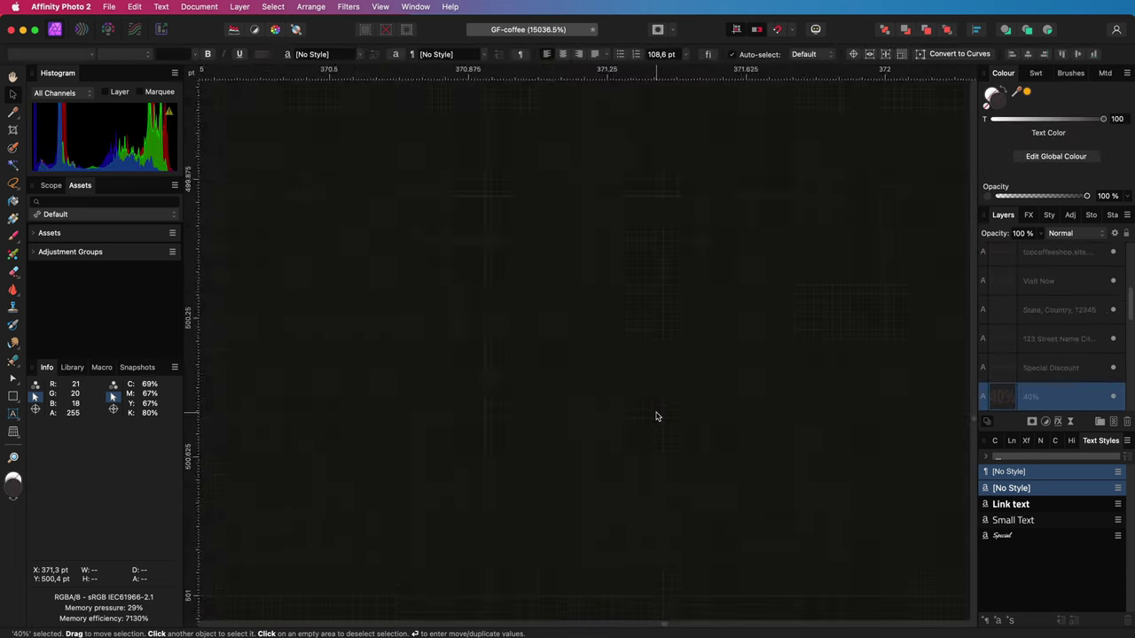